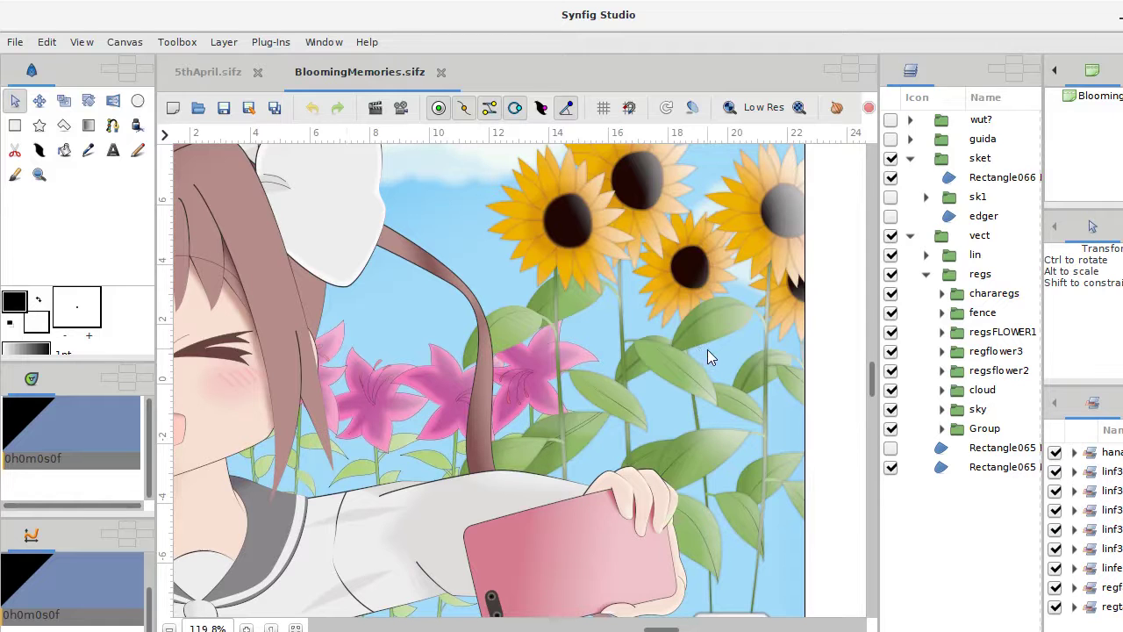
scroll(719, 348, "up", 2)
scroll(712, 335, "up", 1)
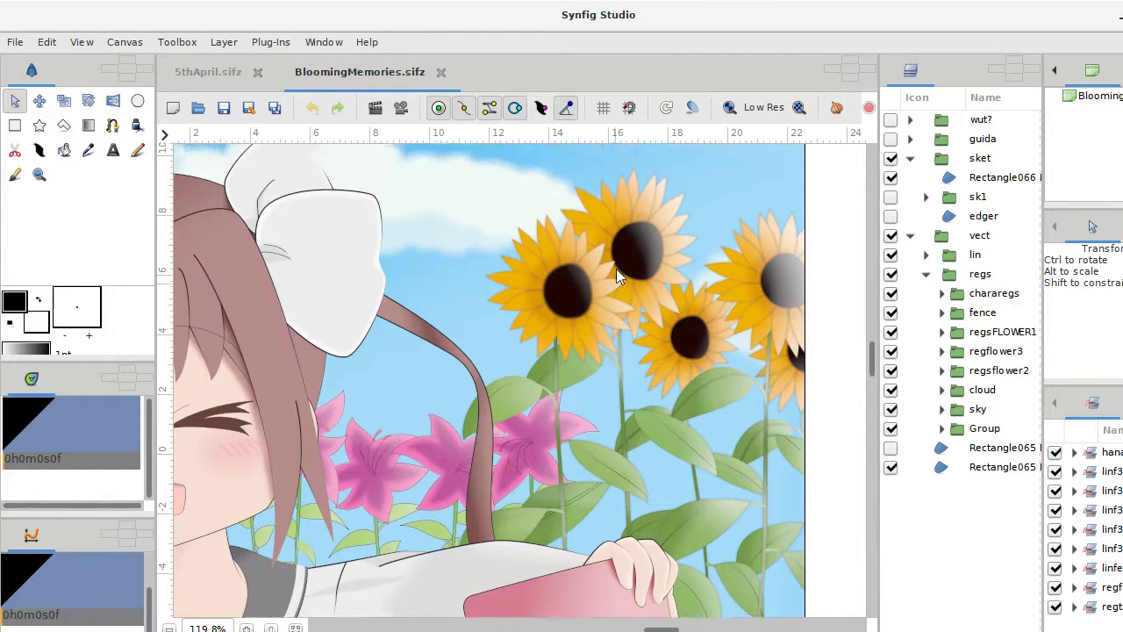
scroll(616, 268, "down", 2)
scroll(579, 333, "down", 3)
scroll(556, 375, "down", 2)
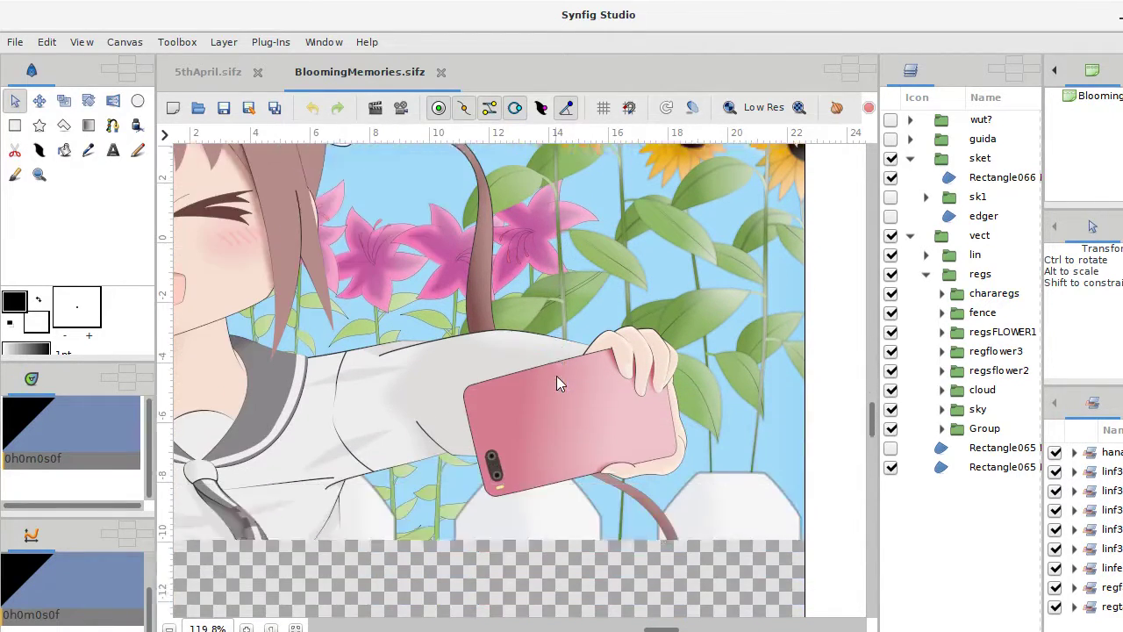
scroll(557, 376, "down", 2)
scroll(557, 376, "down", 1)
scroll(556, 375, "up", 2)
scroll(556, 375, "up", 2)
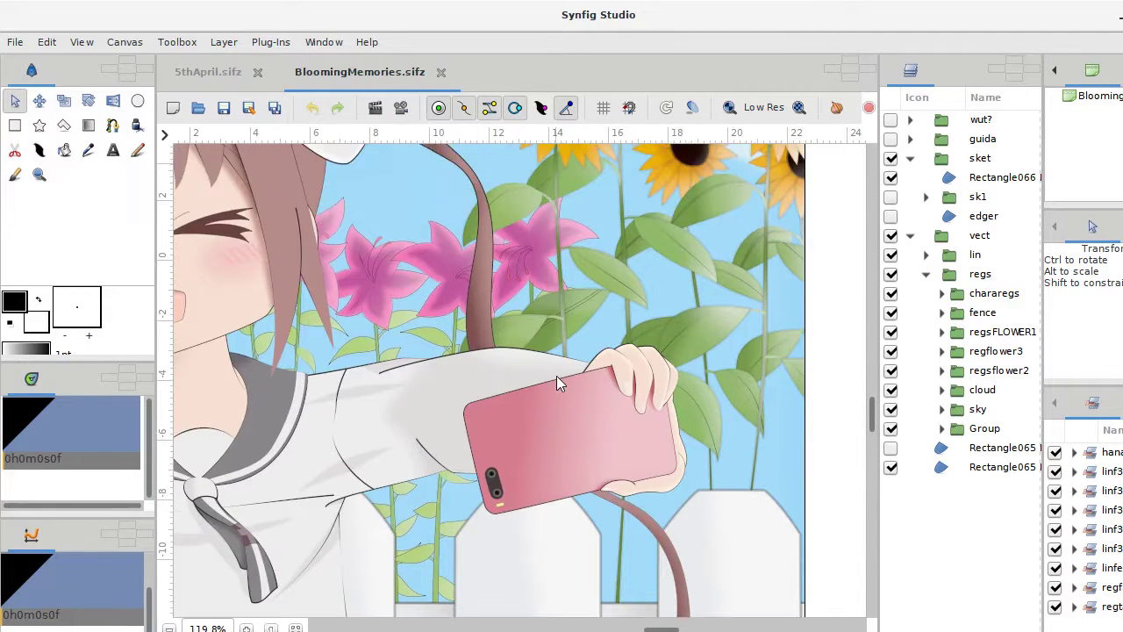
scroll(557, 376, "up", 2)
scroll(556, 376, "up", 3)
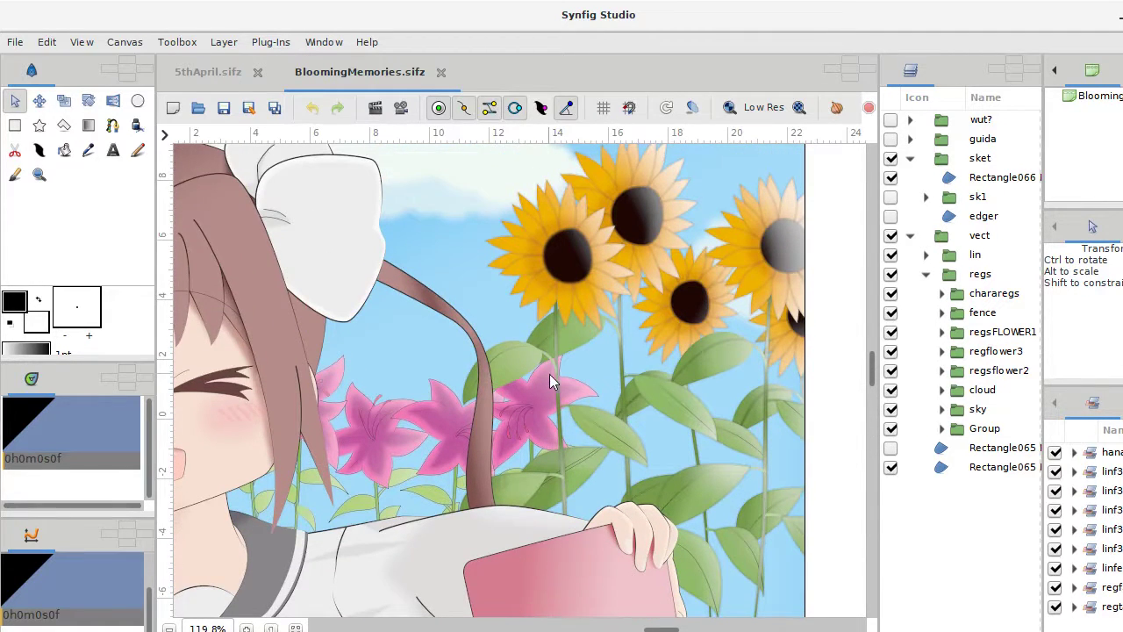
scroll(549, 374, "left", 3)
scroll(550, 374, "left", 3)
scroll(549, 374, "left", 2)
scroll(550, 374, "left", 2)
scroll(549, 374, "left", 2)
scroll(549, 374, "left", 2)
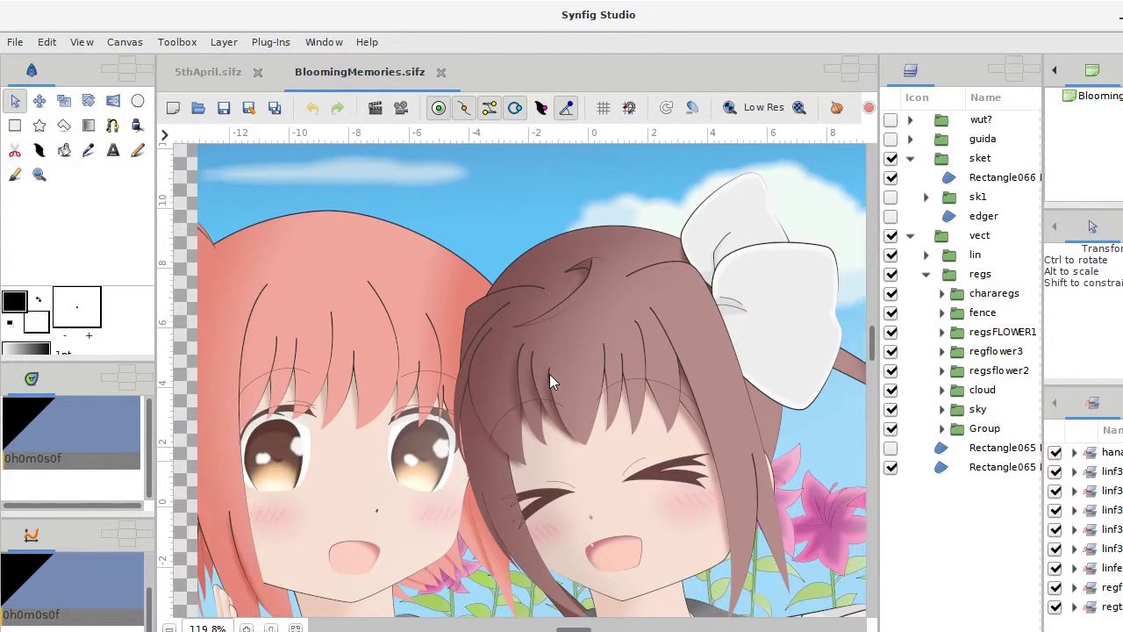
scroll(550, 374, "left", 2)
scroll(550, 374, "left", 2)
scroll(549, 373, "left", 2)
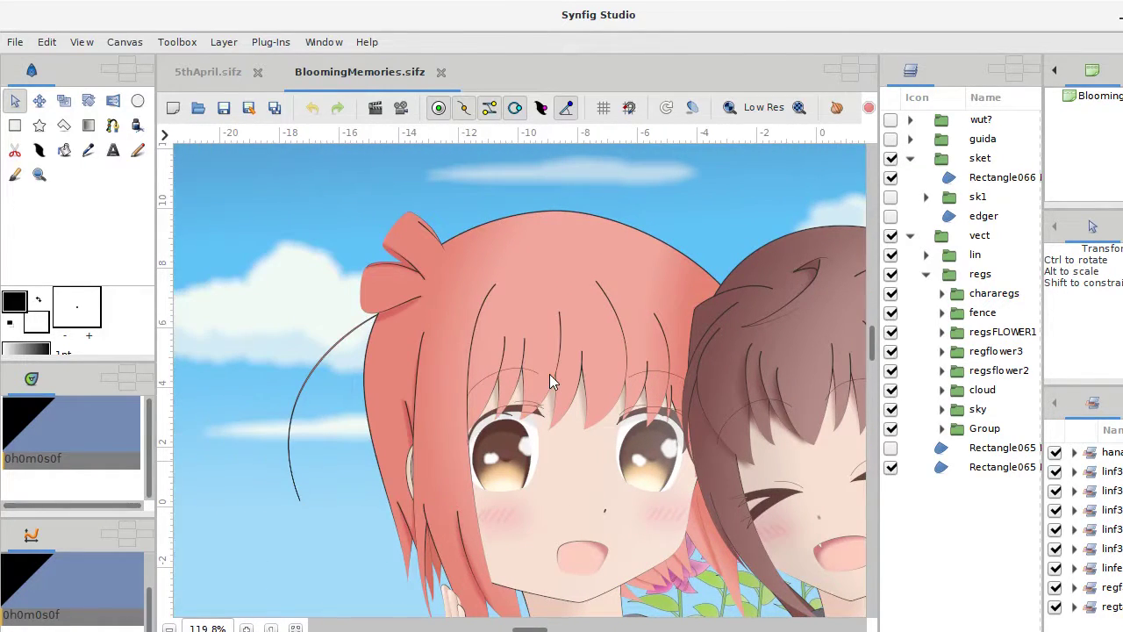
scroll(550, 374, "down", 2)
scroll(549, 374, "down", 2)
scroll(550, 374, "down", 2)
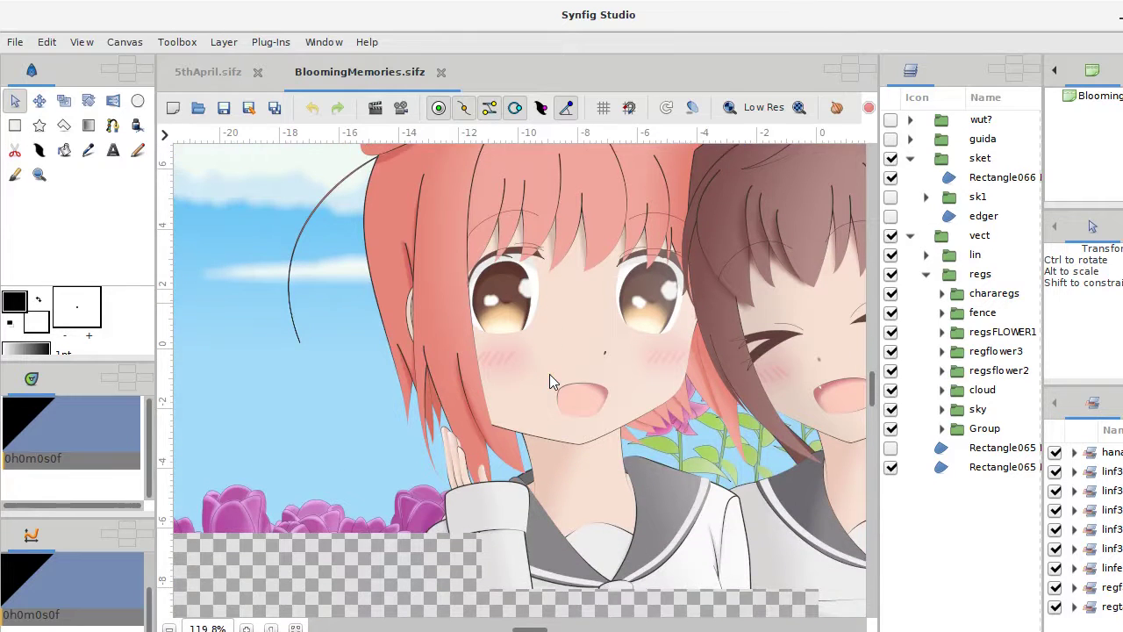
scroll(549, 374, "left", 2)
scroll(549, 374, "left", 1)
scroll(550, 374, "down", 2)
scroll(550, 374, "down", 1)
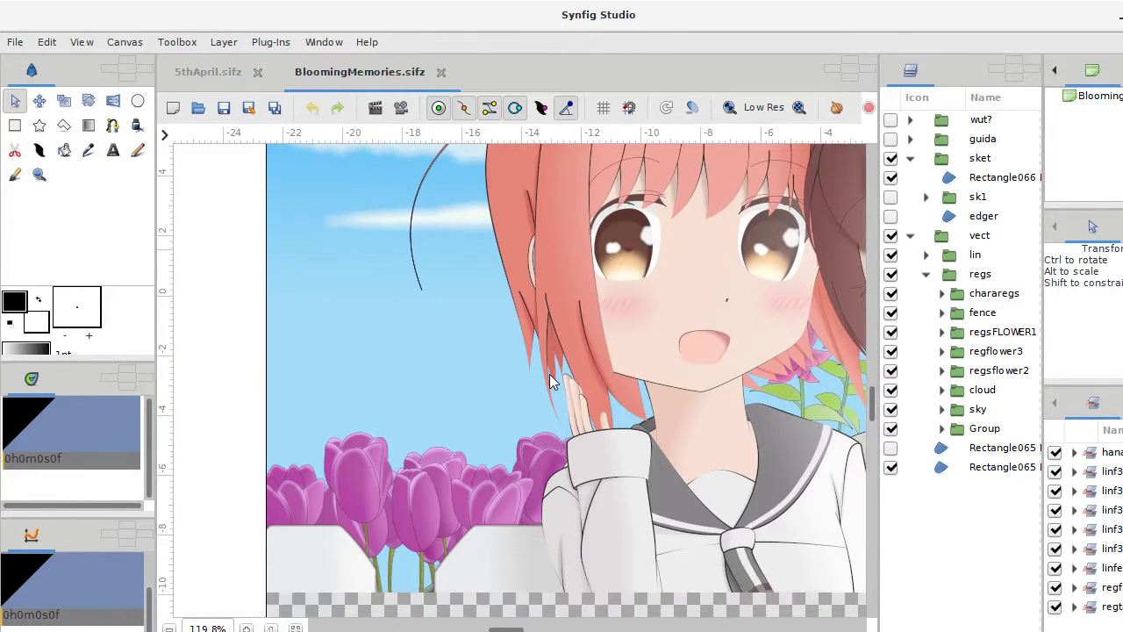
scroll(549, 374, "left", 2)
scroll(550, 374, "left", 2)
scroll(550, 374, "down", 2)
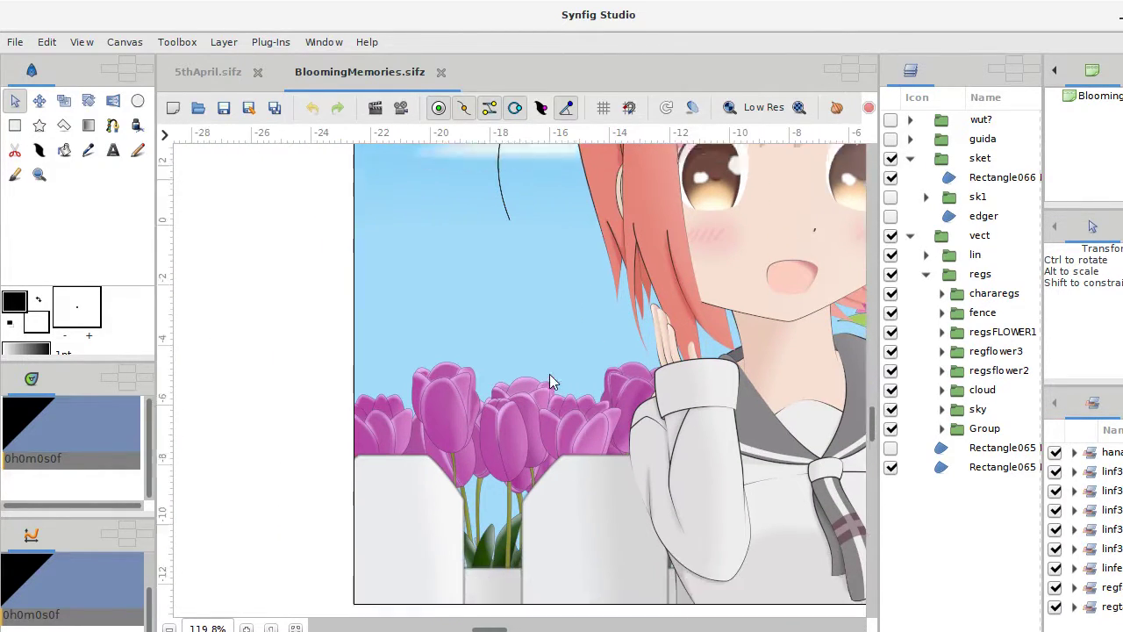
scroll(550, 374, "up", 1)
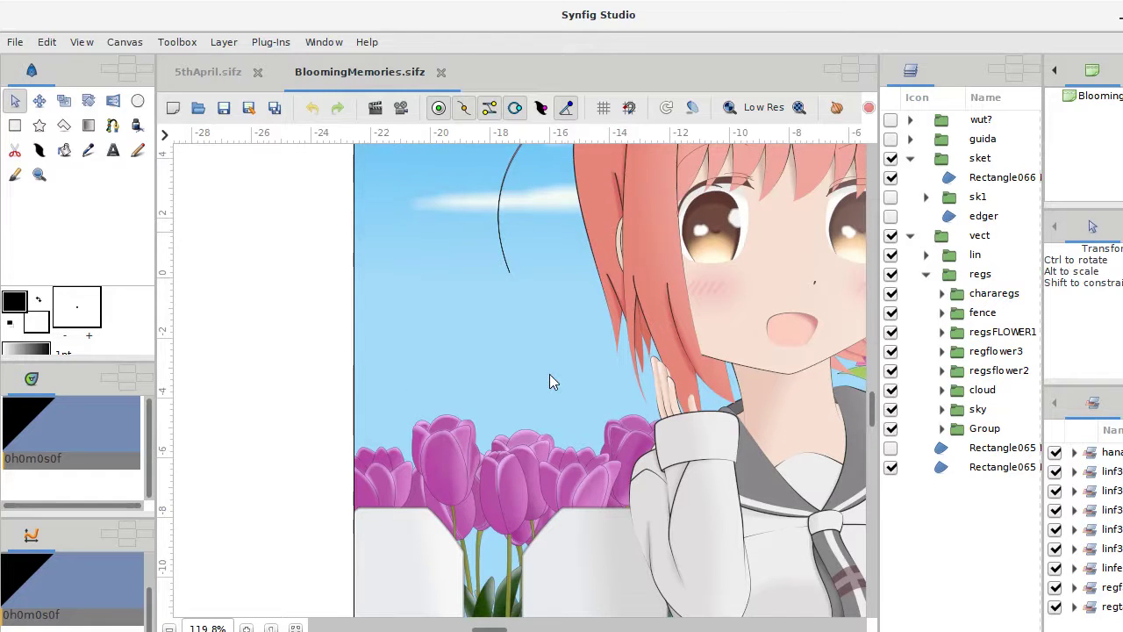
scroll(549, 374, "down", 1)
scroll(550, 374, "down", 2)
scroll(549, 374, "down", 1)
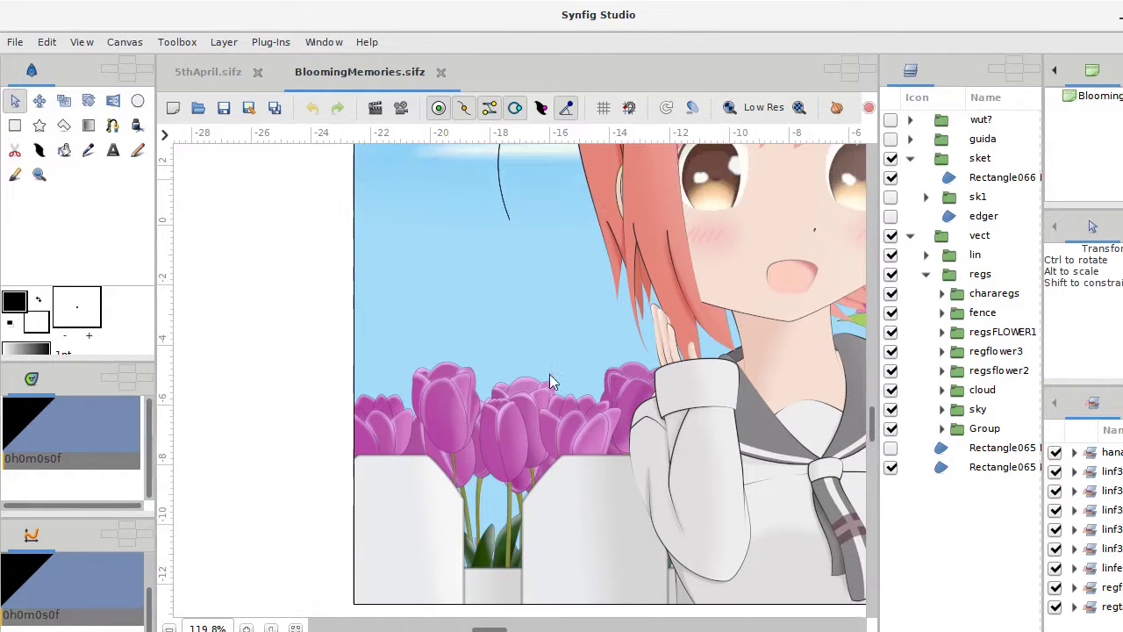
scroll(550, 374, "up", 2)
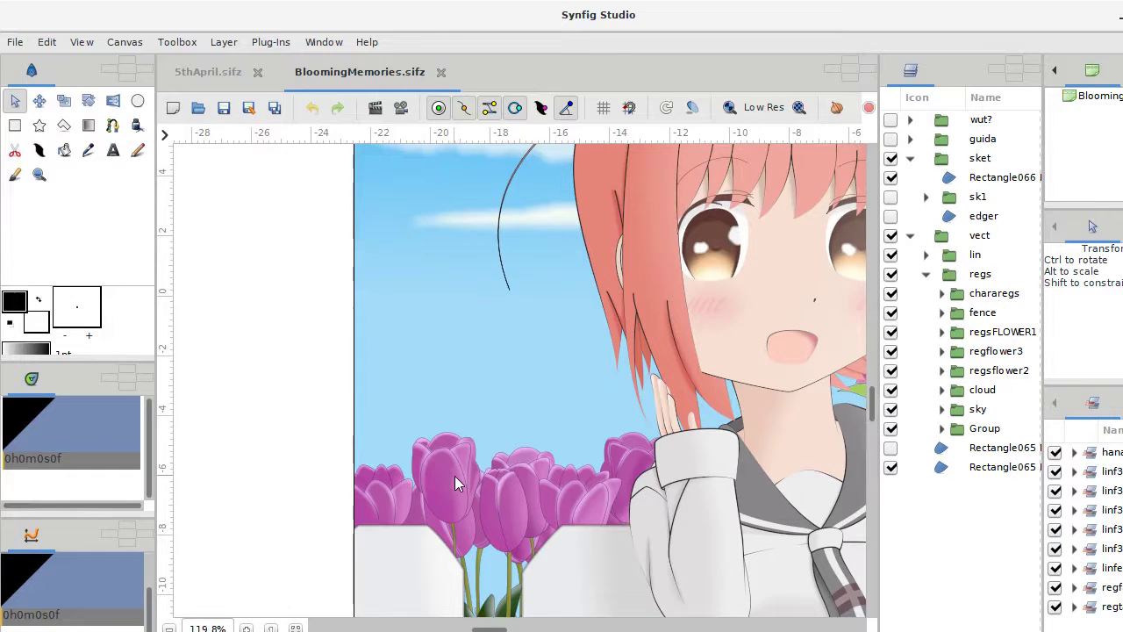
scroll(455, 483, "down", 2)
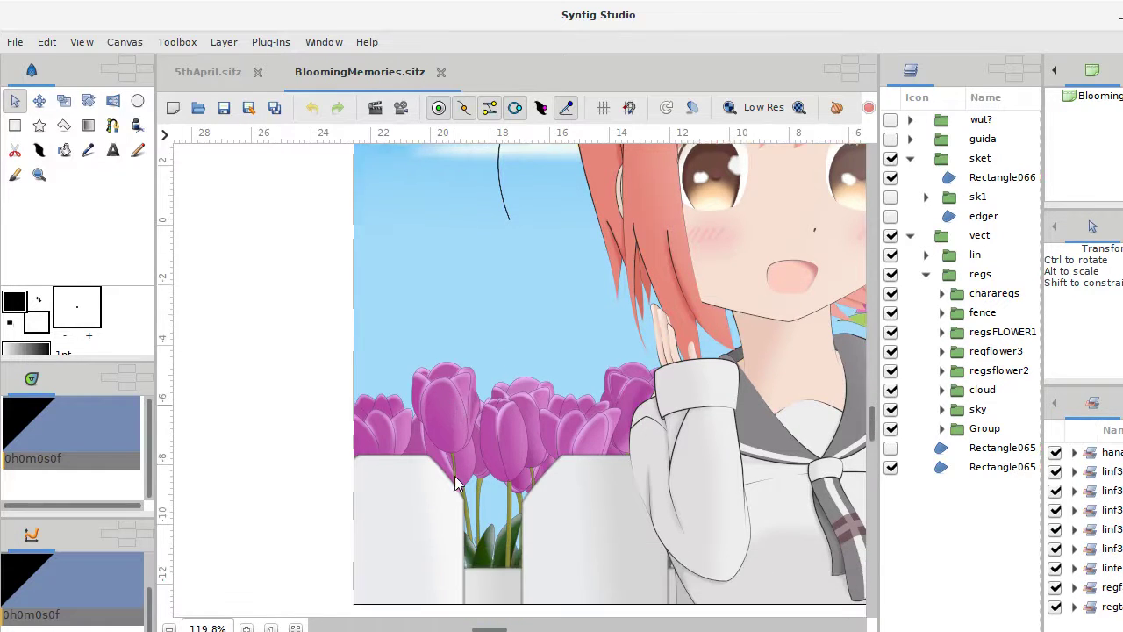
scroll(456, 484, "down", 1)
scroll(474, 460, "up", 1)
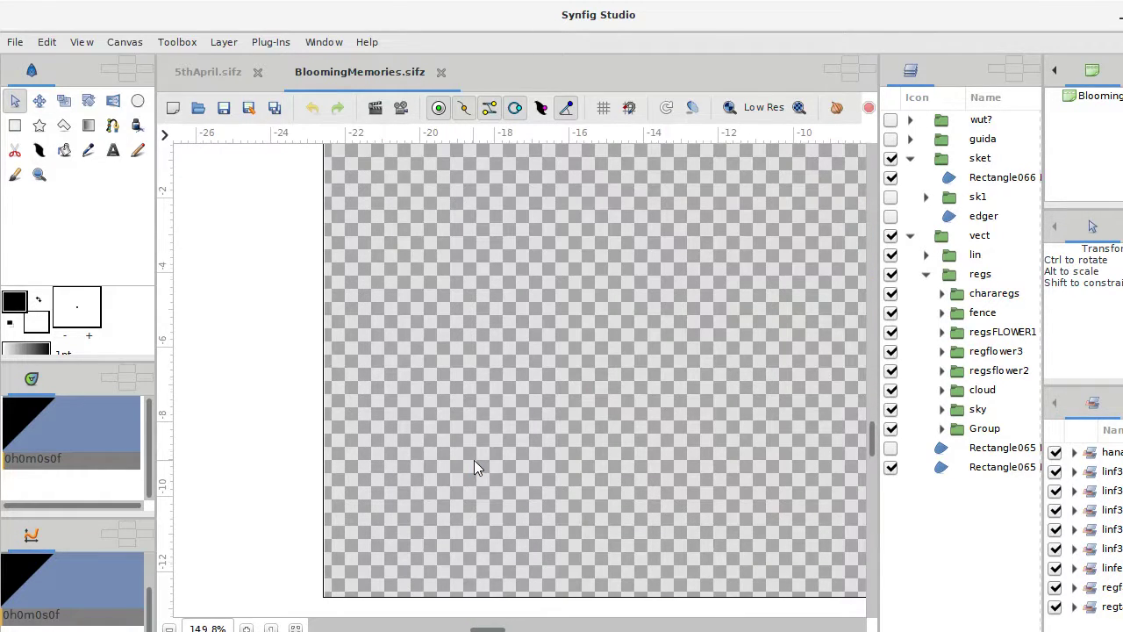
scroll(474, 460, "up", 1)
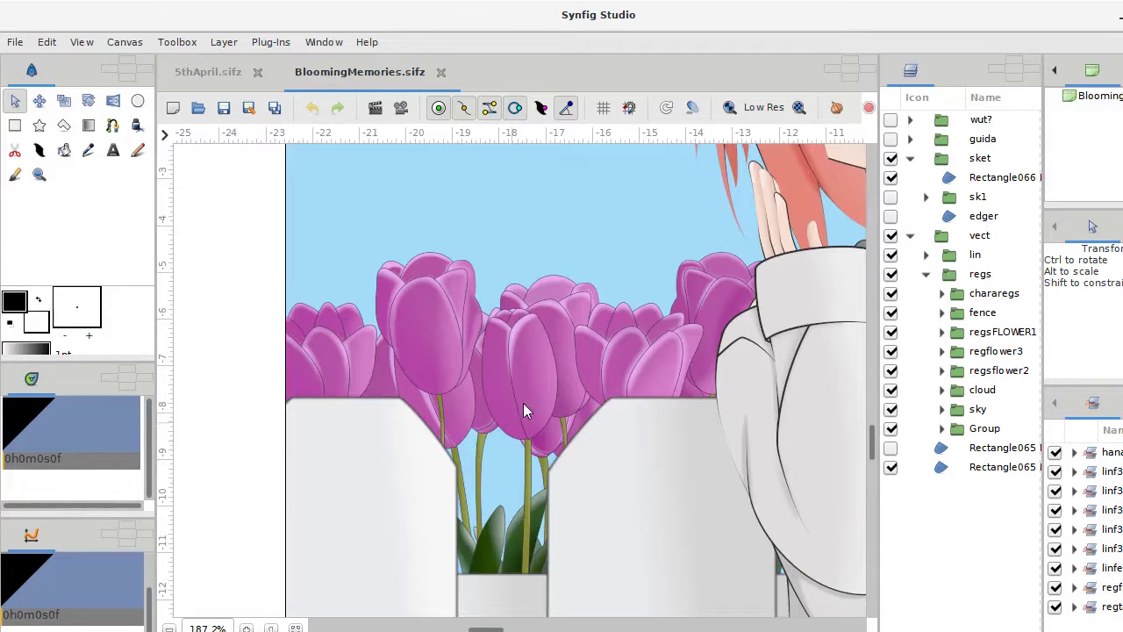
scroll(523, 403, "up", 1)
- Find the tulip's flower1c colour layer, widen the list to show Z Depth, and select color1
left_click(470, 331)
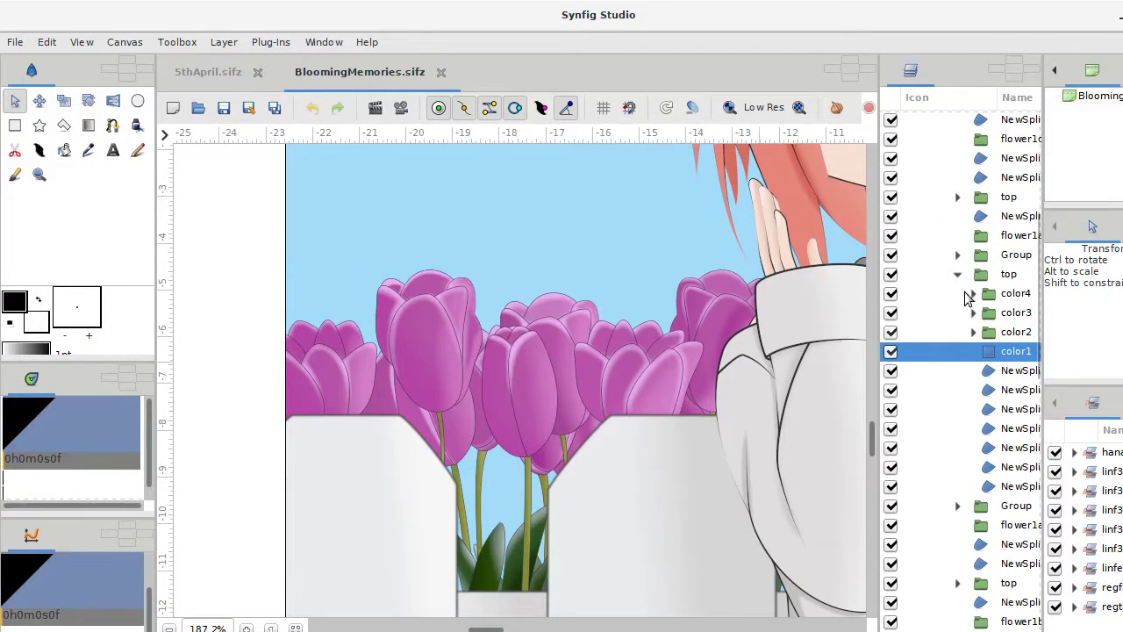
scroll(970, 299, "up", 5)
scroll(969, 299, "up", 3)
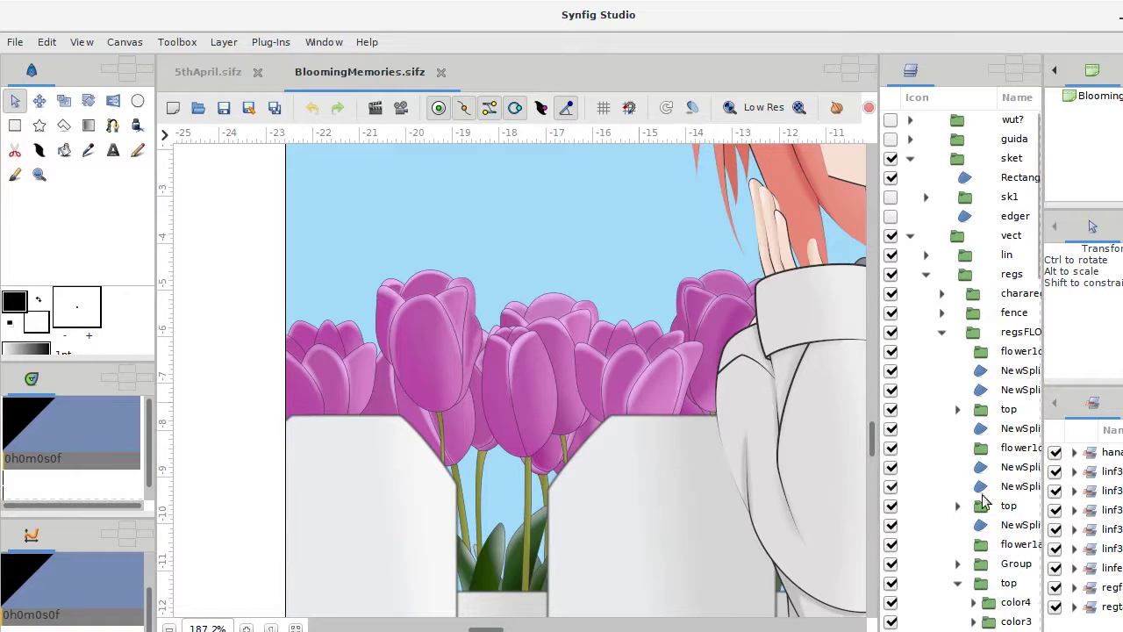
left_click(992, 351)
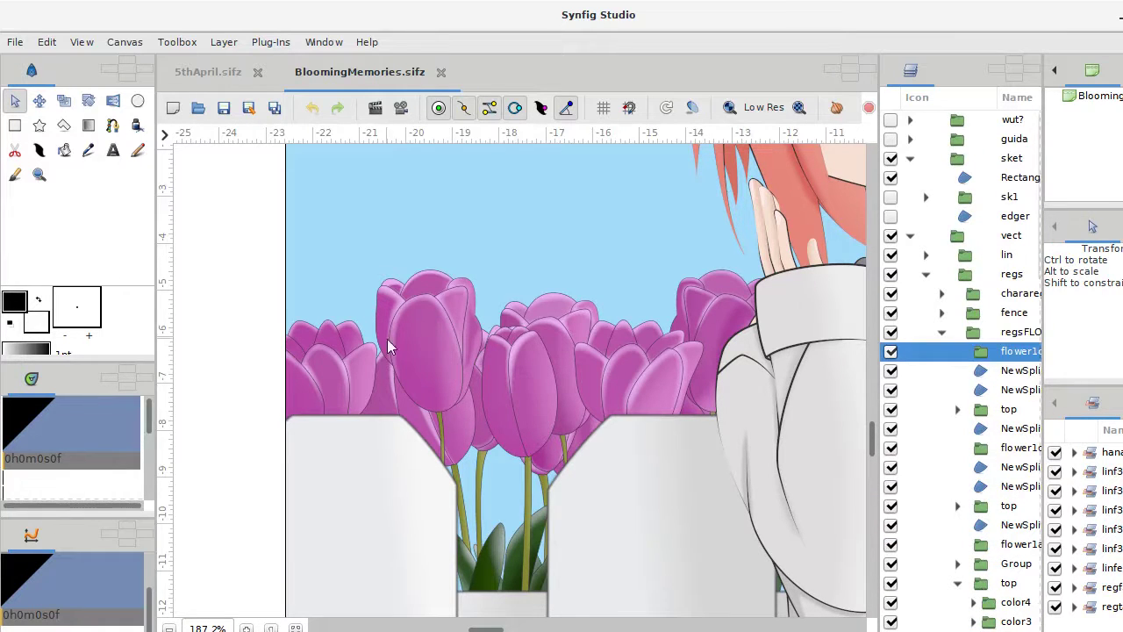
left_click(451, 351)
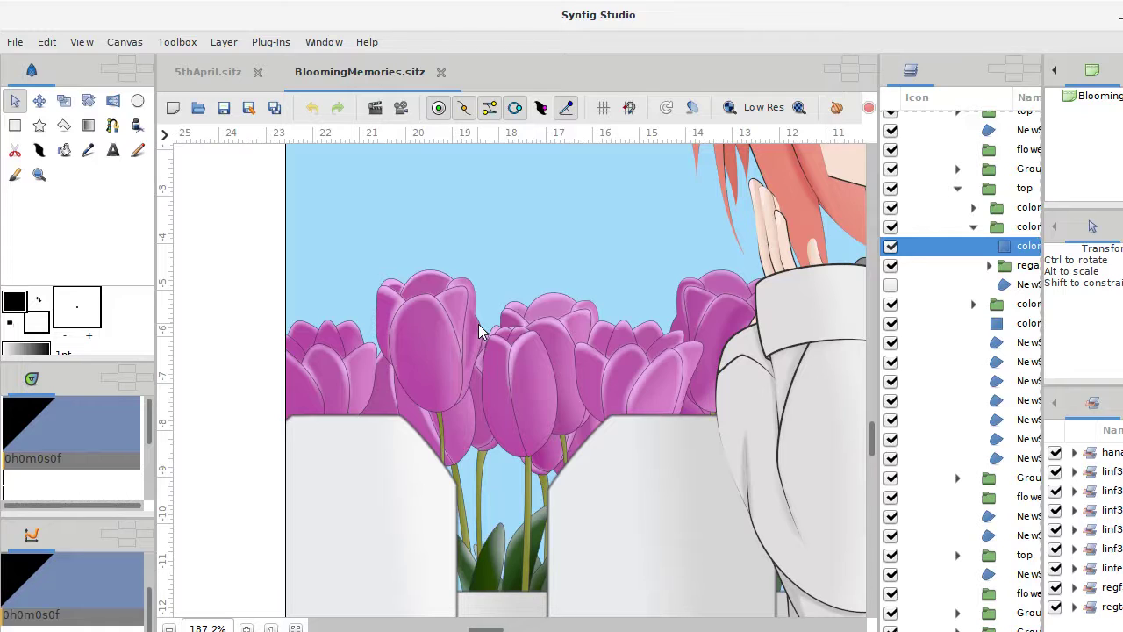
scroll(1039, 296, "up", 5)
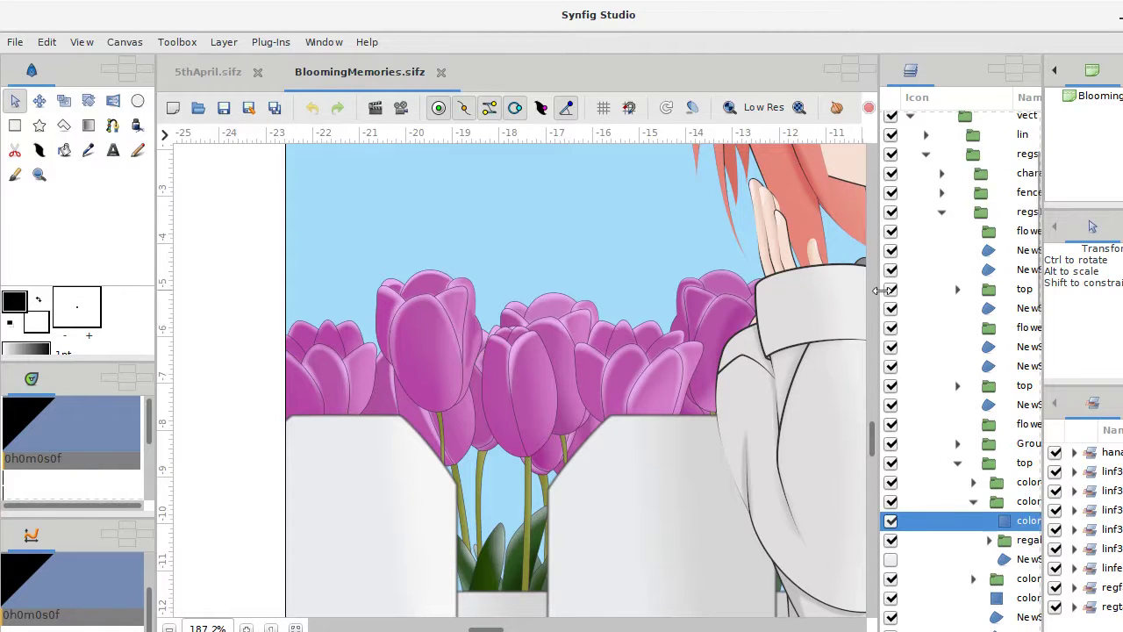
left_click_drag(879, 290, 766, 290)
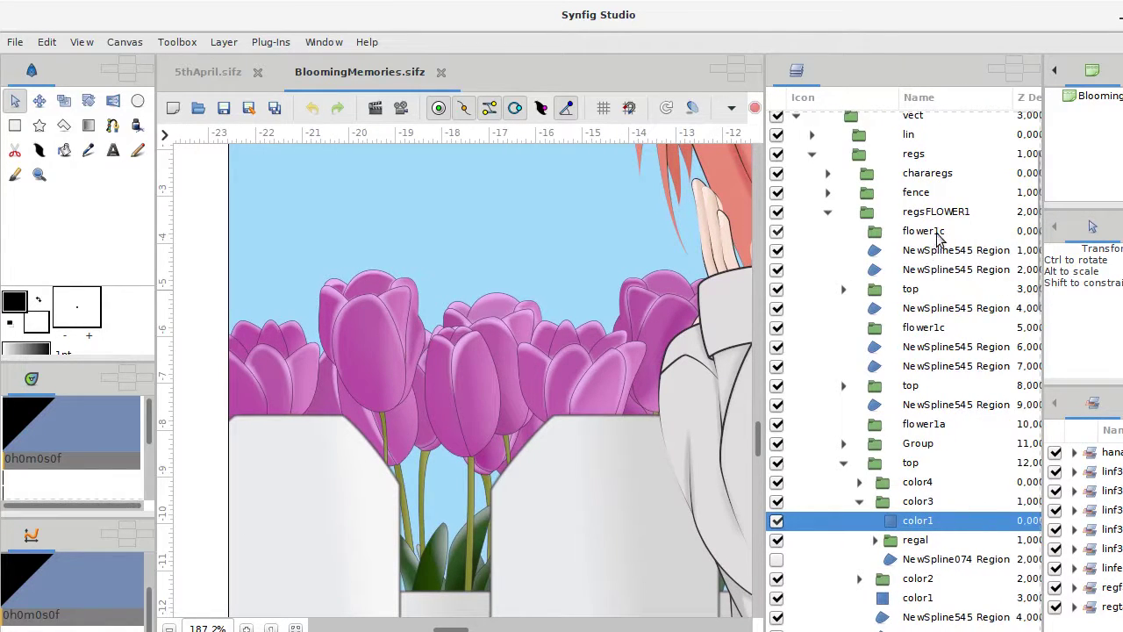
scroll(942, 307, "down", 5)
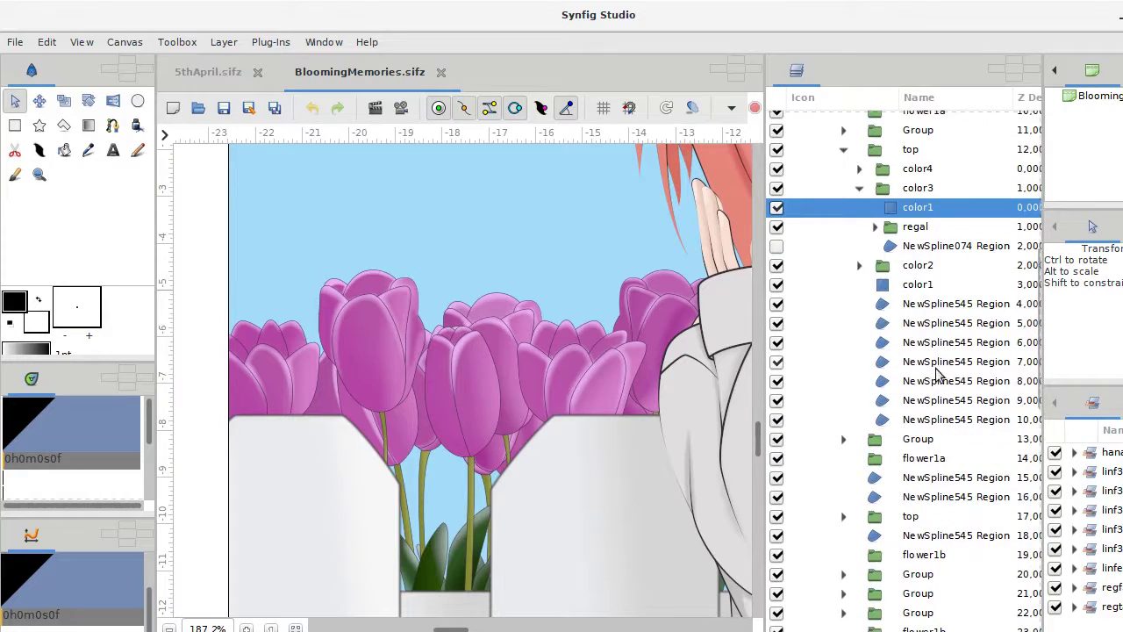
scroll(934, 434, "down", 4)
scroll(934, 443, "down", 4)
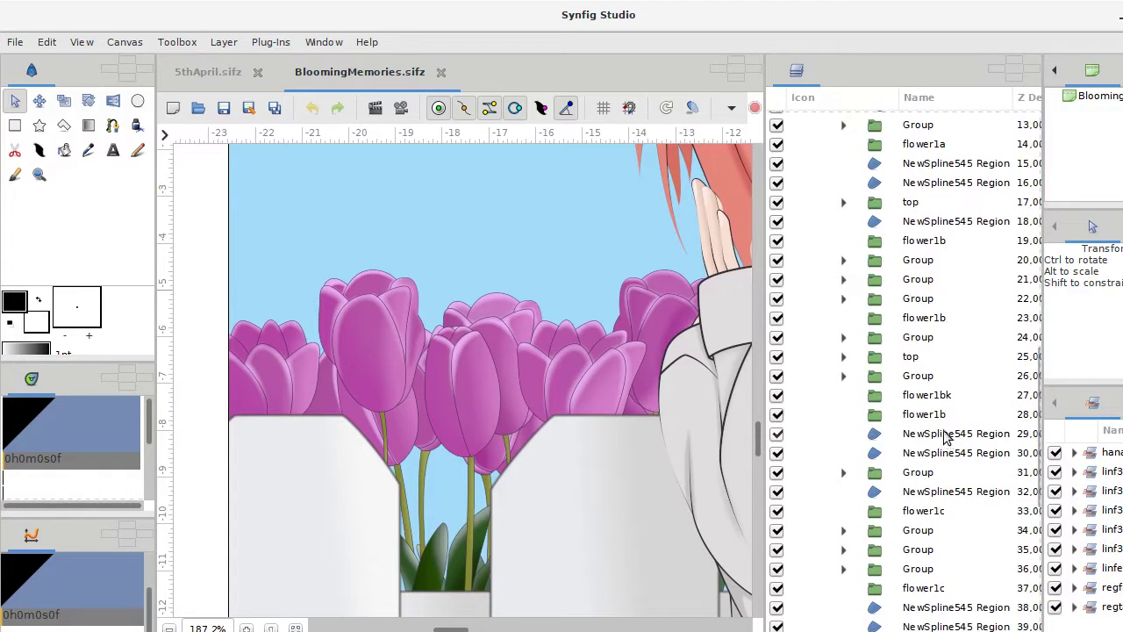
scroll(943, 428, "down", 3)
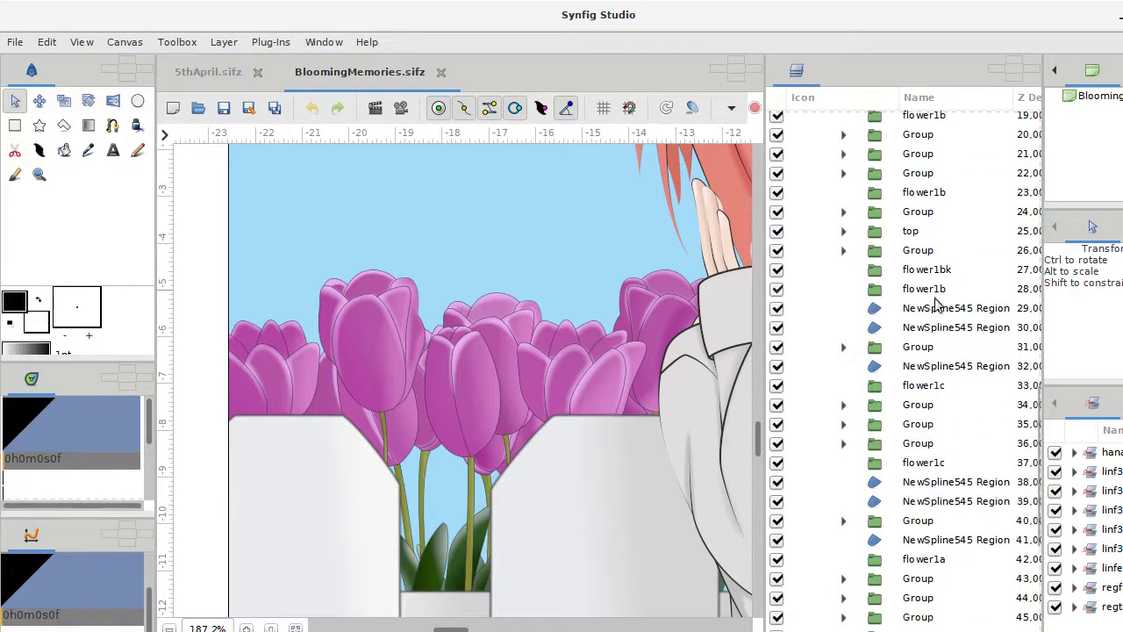
scroll(946, 303, "up", 3)
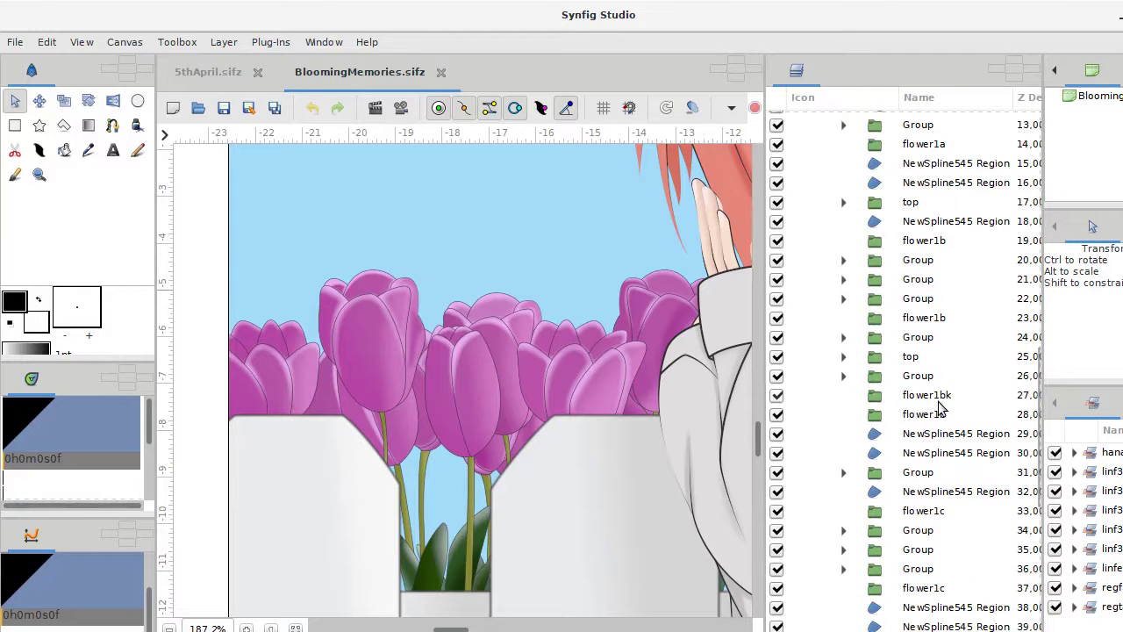
scroll(550, 386, "up", 1)
scroll(977, 396, "up", 2)
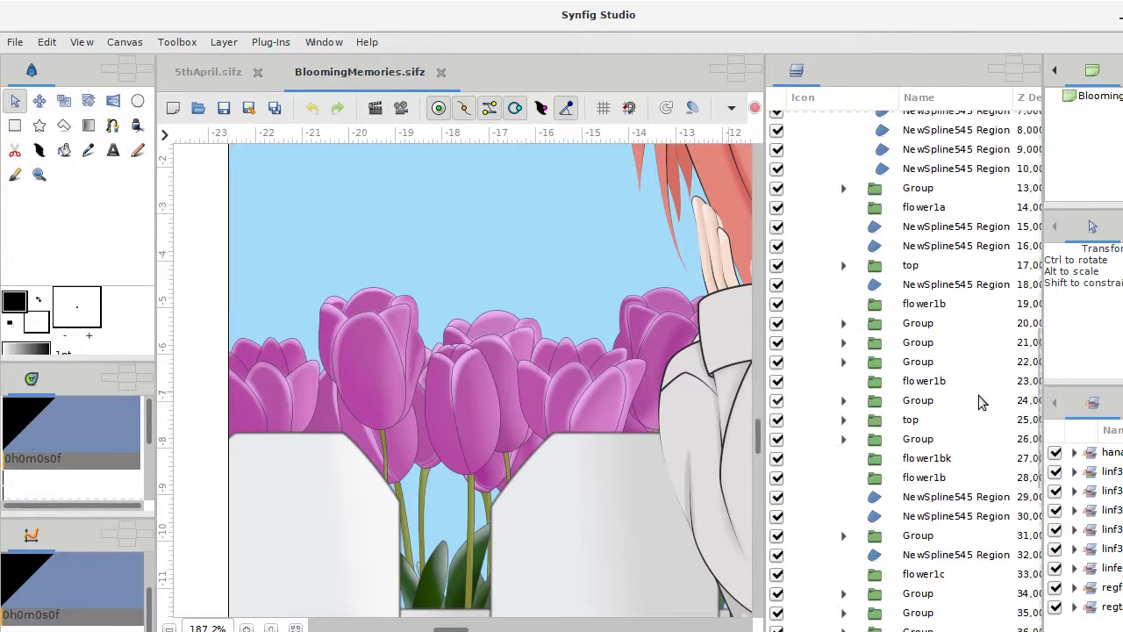
scroll(963, 398, "up", 5)
left_click(939, 332)
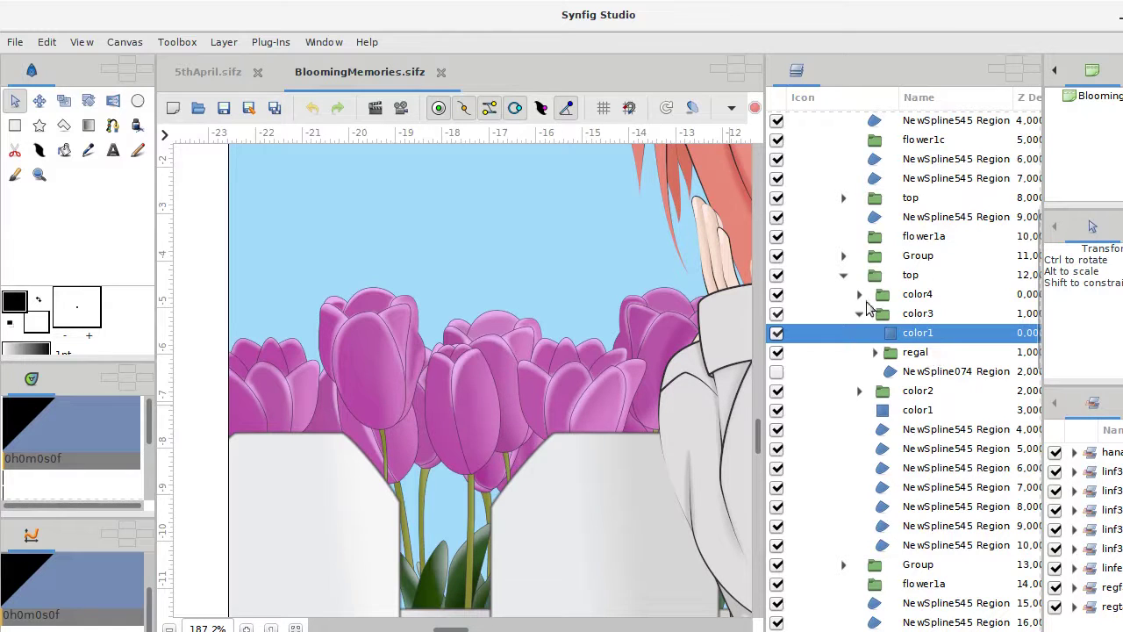
left_click(843, 274)
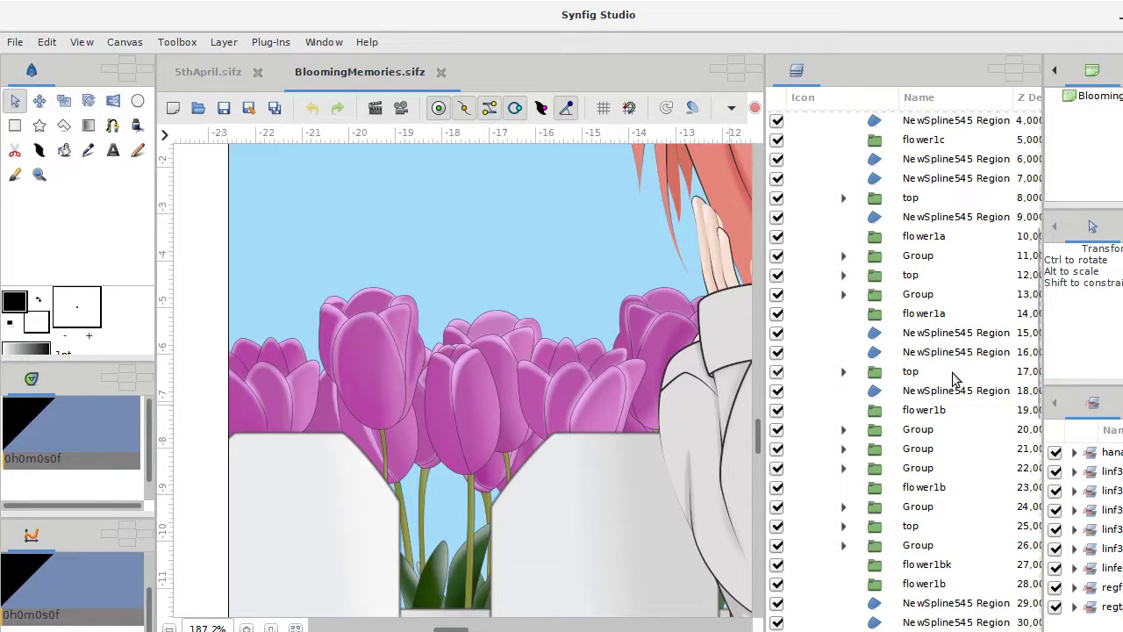
scroll(955, 377, "down", 1)
scroll(955, 378, "up", 1)
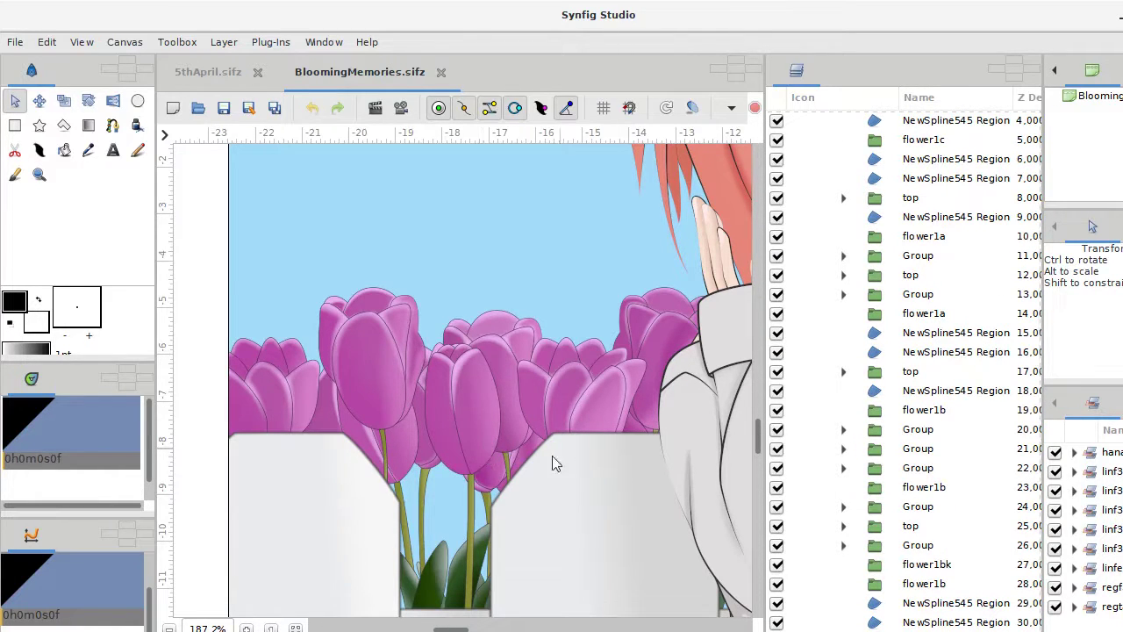
scroll(503, 406, "down", 2)
scroll(503, 387, "down", 2)
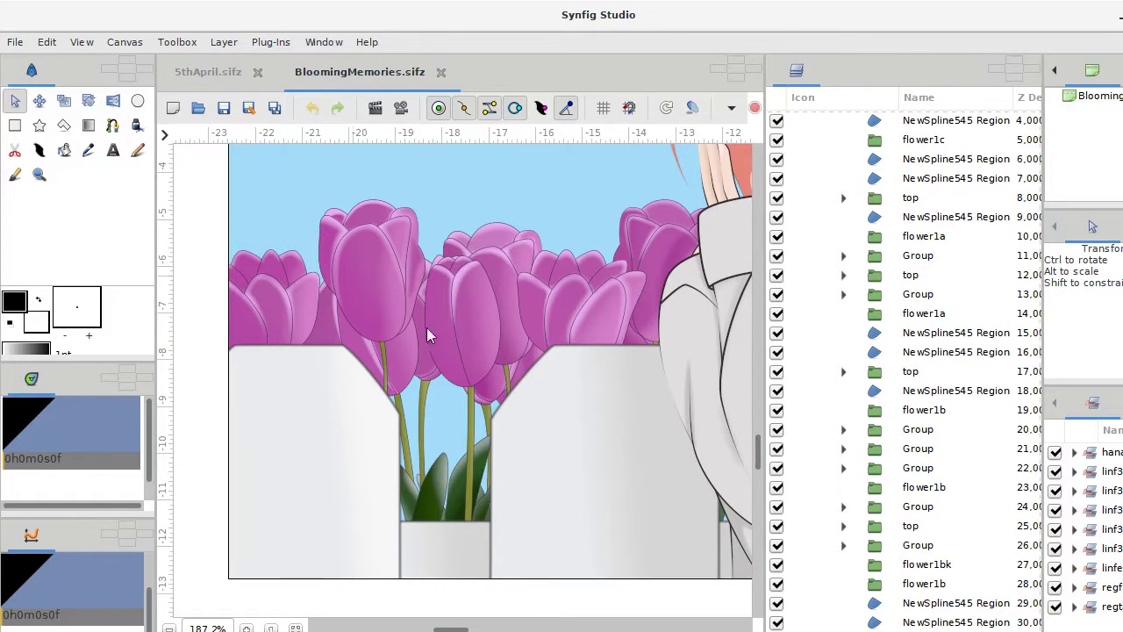
scroll(541, 299, "right", 2)
scroll(541, 300, "up", 2)
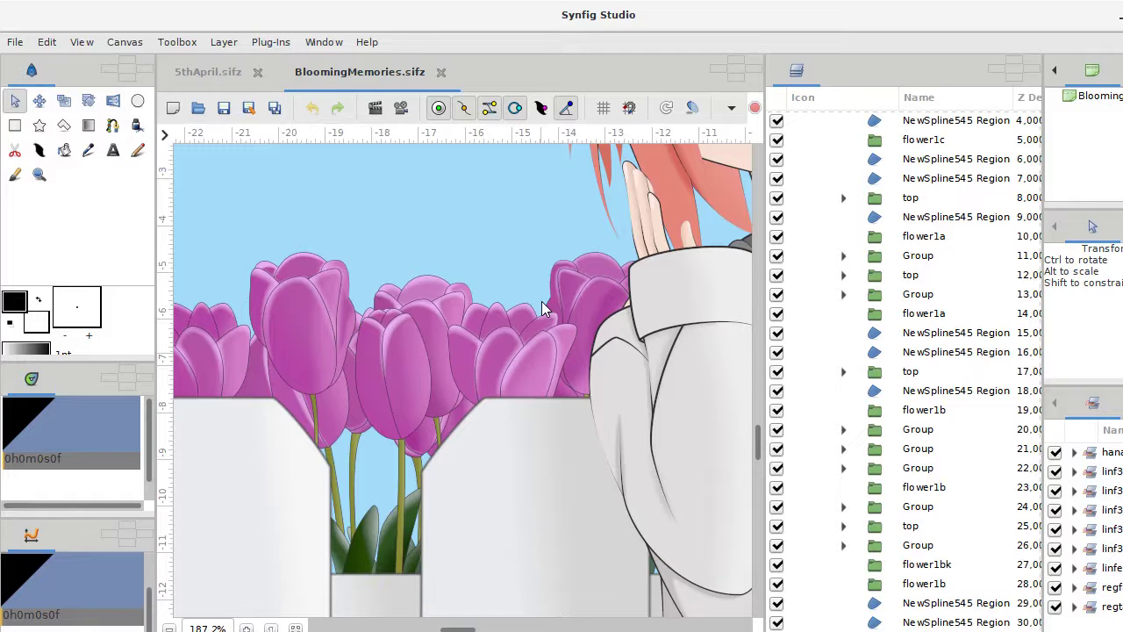
scroll(541, 301, "right", 2)
scroll(542, 301, "right", 2)
scroll(541, 301, "right", 1)
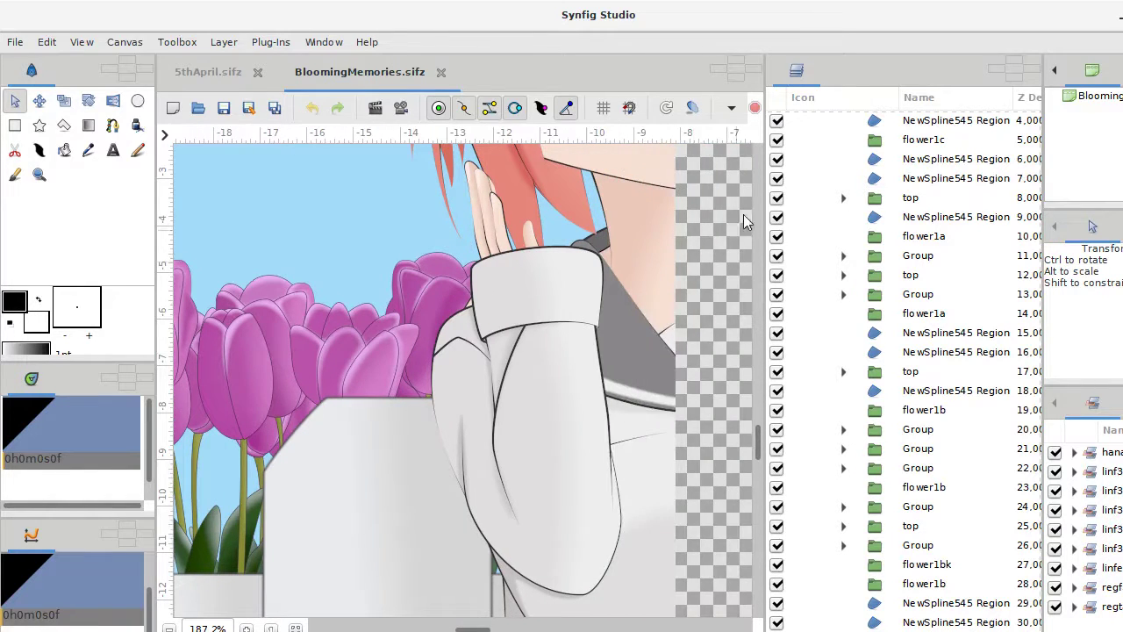
scroll(394, 307, "left", 2)
scroll(394, 307, "left", 2)
scroll(394, 307, "left", 1)
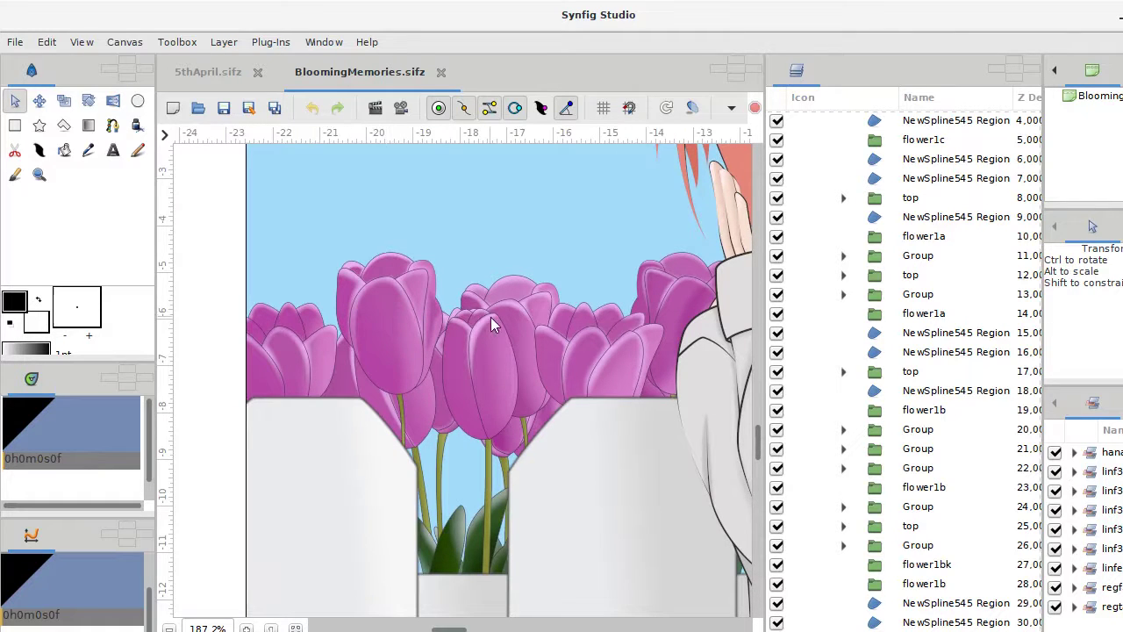
scroll(491, 317, "right", 1)
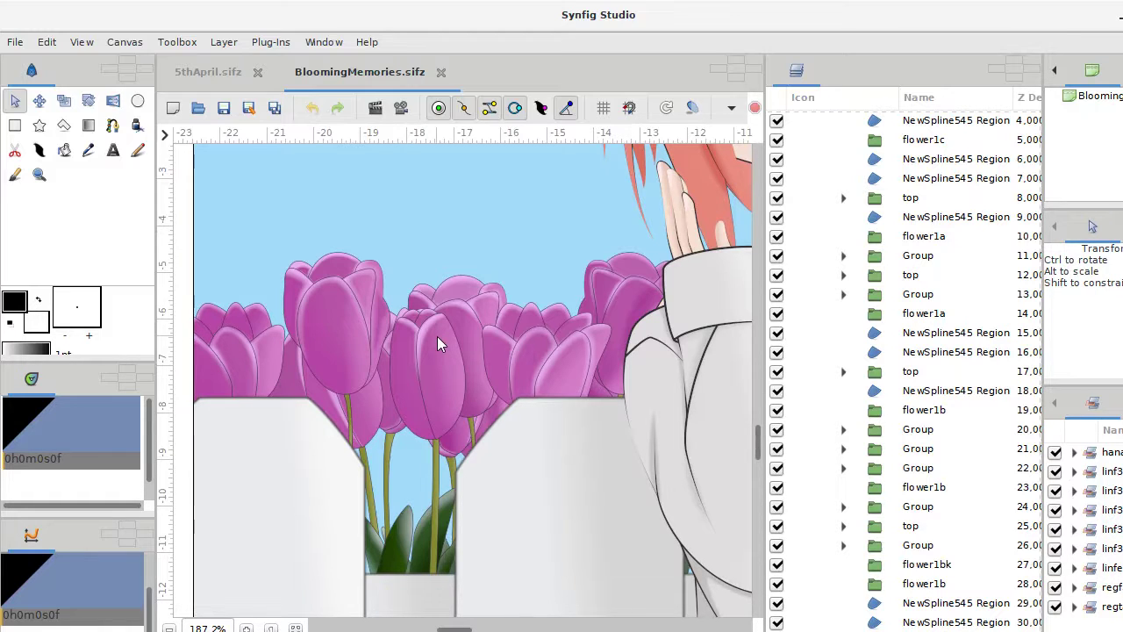
scroll(437, 337, "right", 5)
scroll(437, 337, "right", 3)
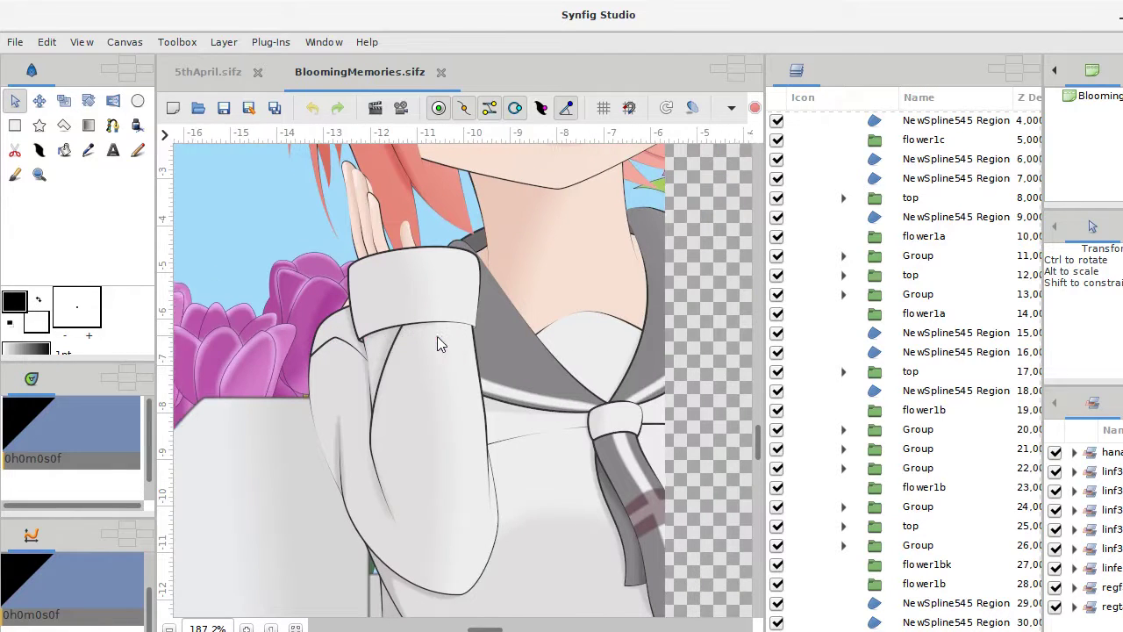
scroll(437, 336, "right", 3)
scroll(437, 336, "right", 3)
scroll(437, 336, "up", 3)
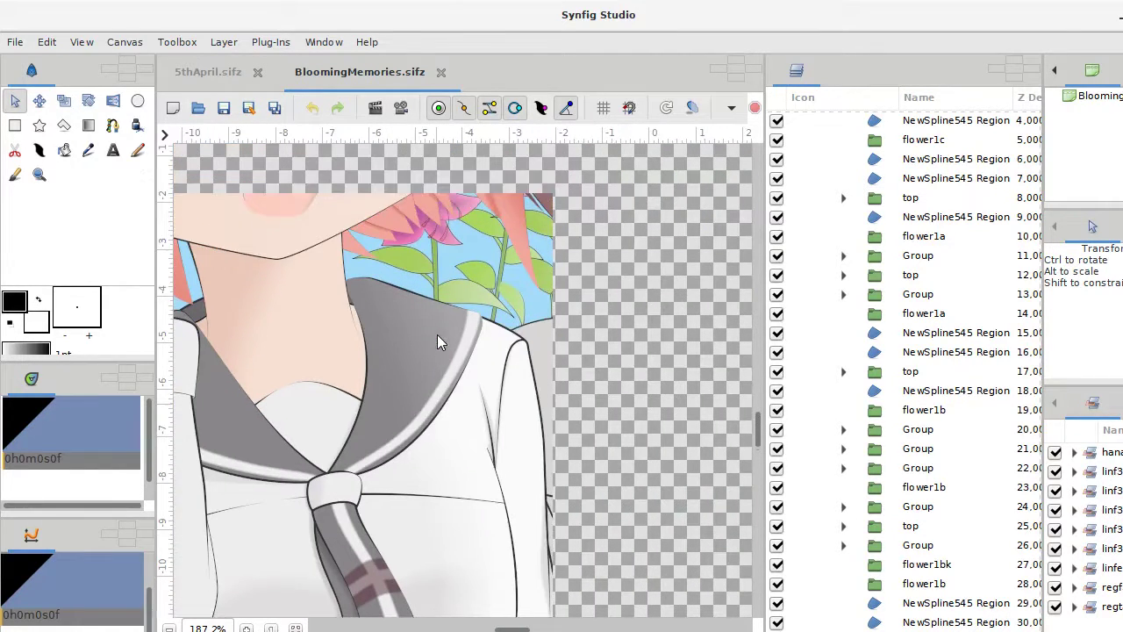
scroll(437, 337, "up", 5)
scroll(437, 337, "up", 3)
scroll(437, 334, "right", 2)
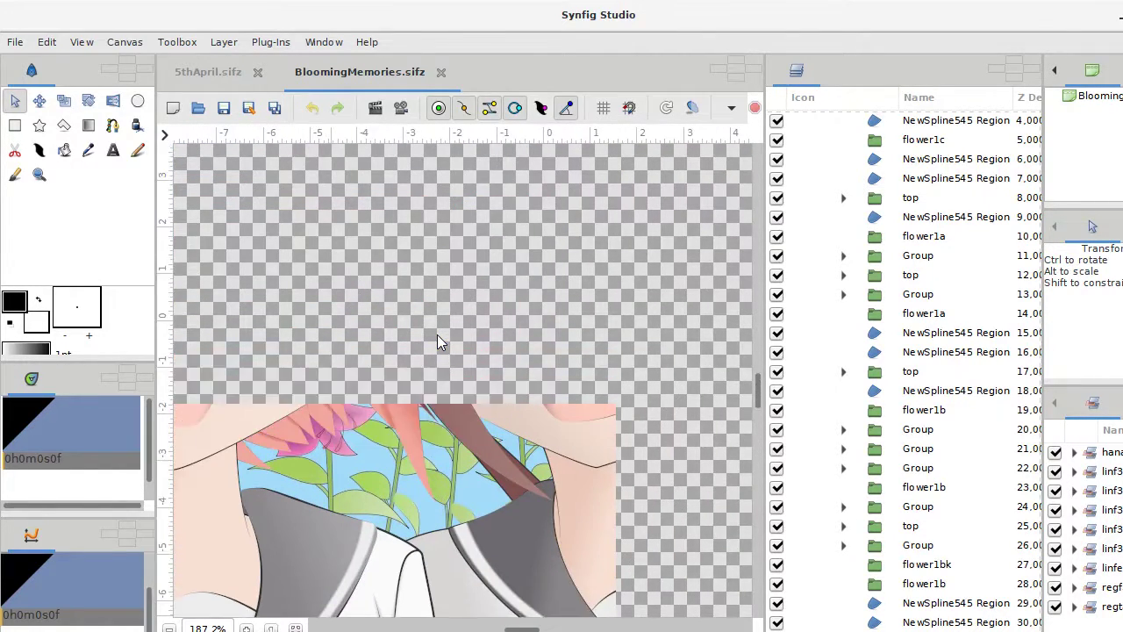
scroll(437, 335, "down", 3)
scroll(437, 335, "up", 2)
scroll(437, 340, "right", 3)
scroll(437, 339, "right", 3)
scroll(438, 340, "right", 3)
scroll(437, 340, "up", 3)
scroll(437, 339, "up", 3)
scroll(437, 340, "right", 3)
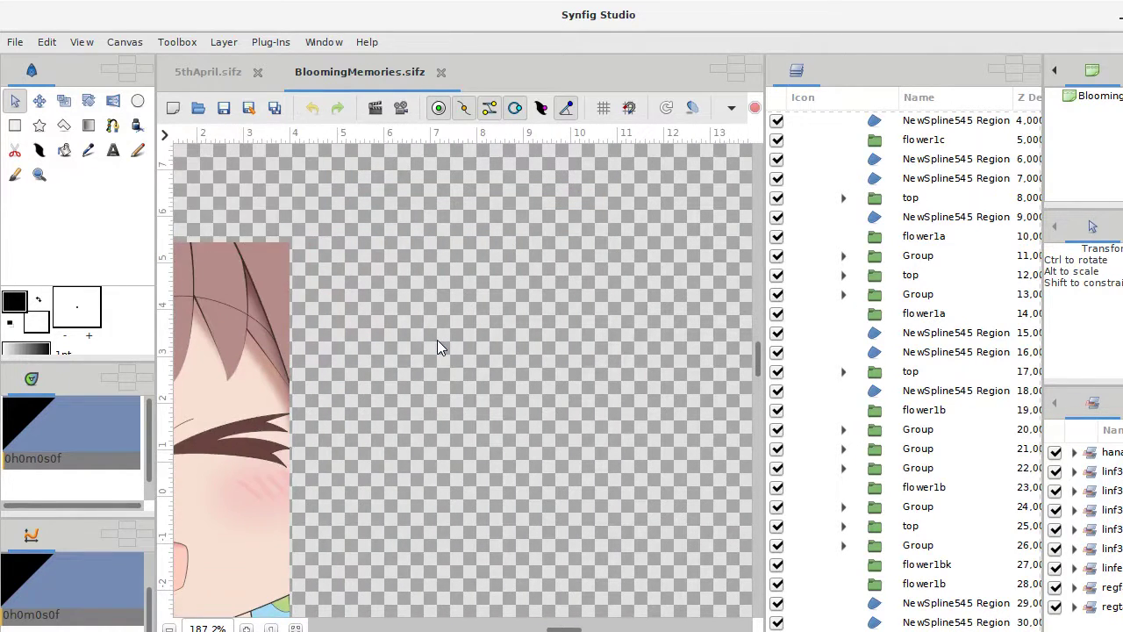
scroll(437, 339, "down", 3)
scroll(438, 339, "right", 2)
scroll(437, 339, "up", 2)
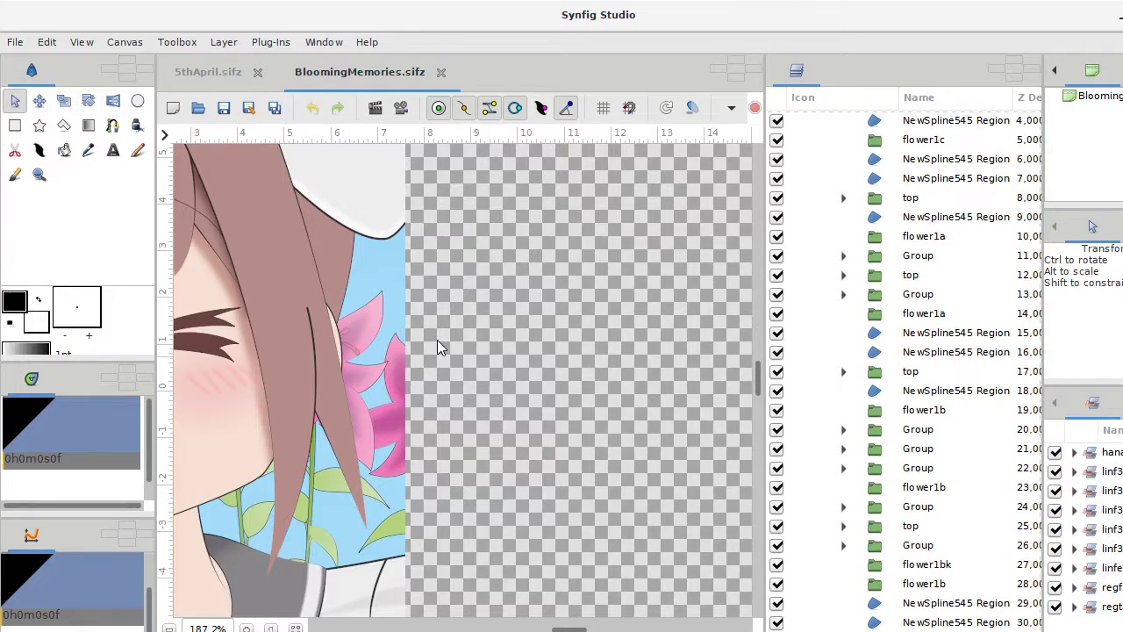
scroll(437, 340, "down", 3)
scroll(437, 340, "right", 1)
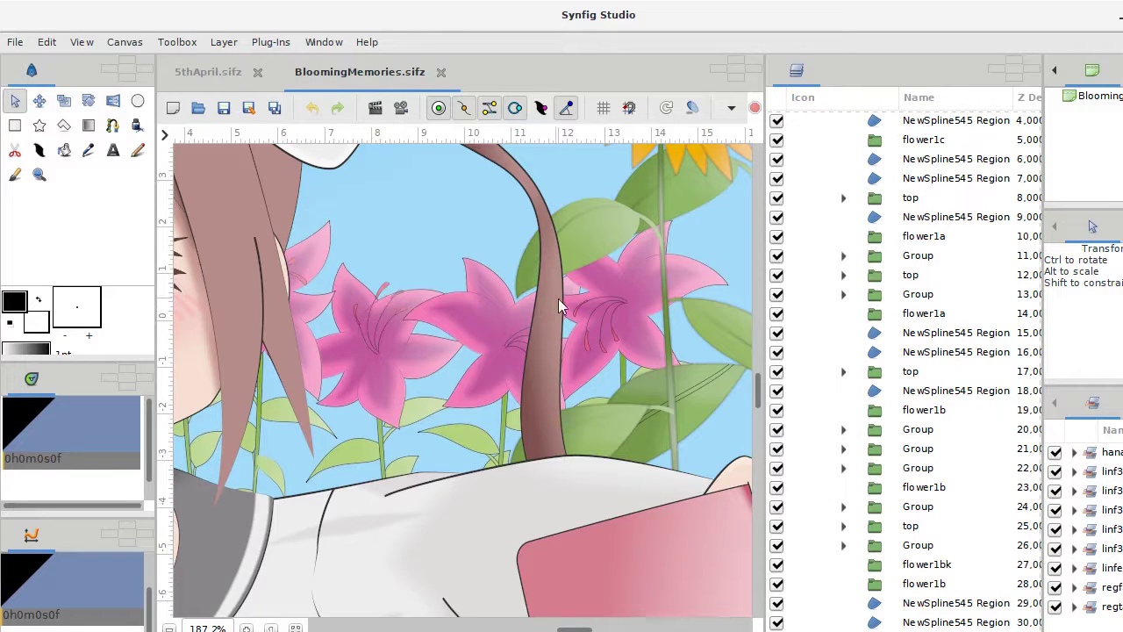
scroll(564, 303, "right", 3)
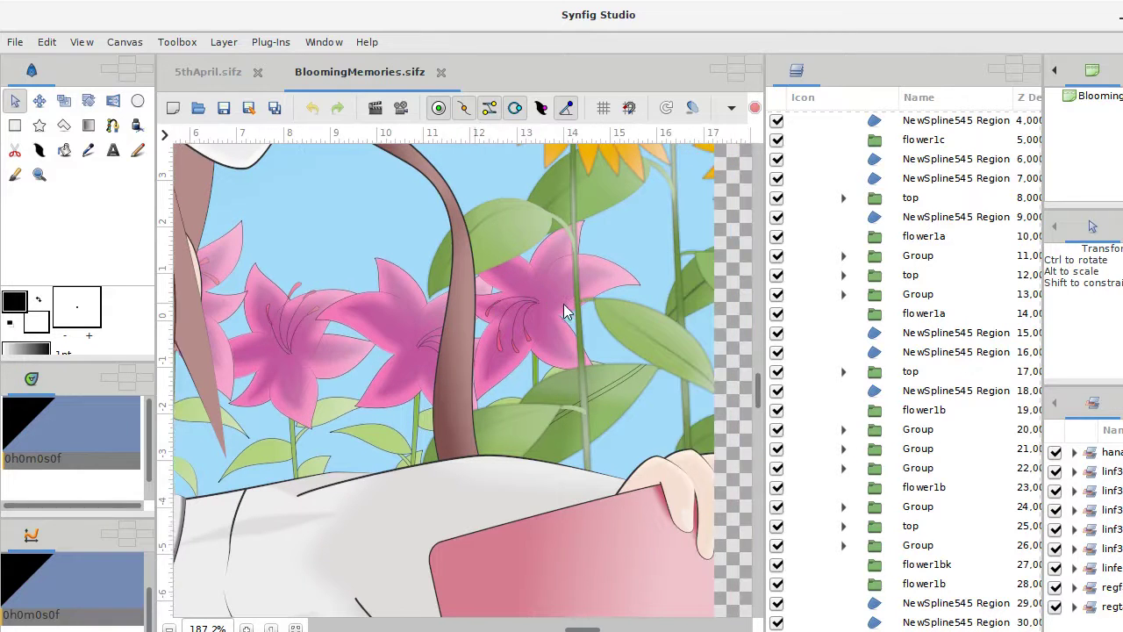
scroll(563, 304, "up", 3)
scroll(533, 219, "up", 3)
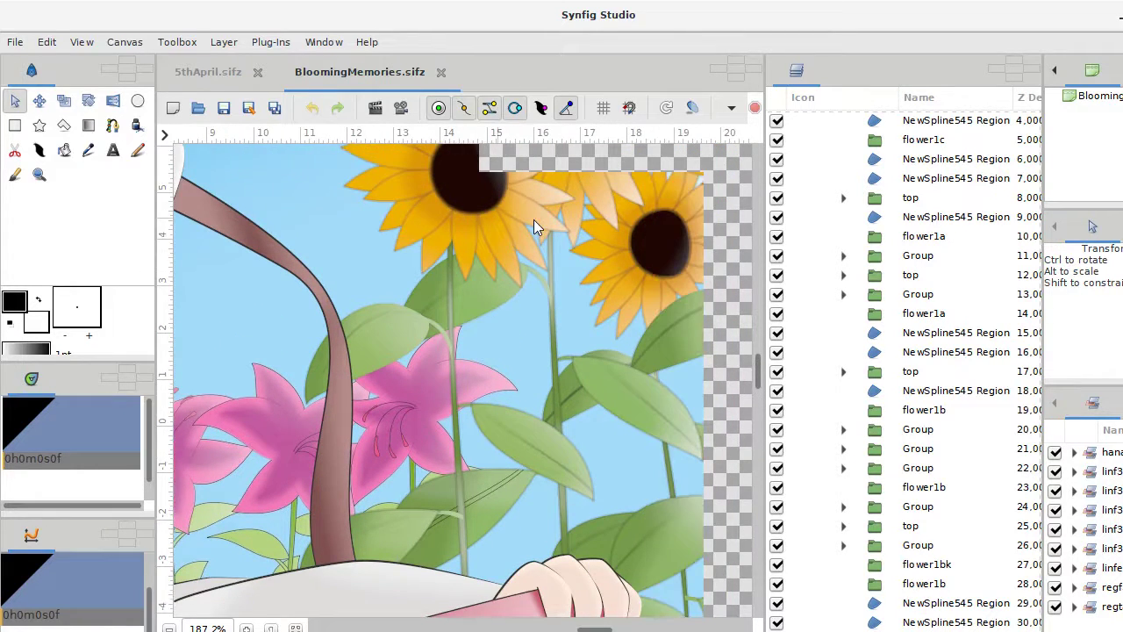
scroll(534, 220, "right", 2)
left_click(353, 490)
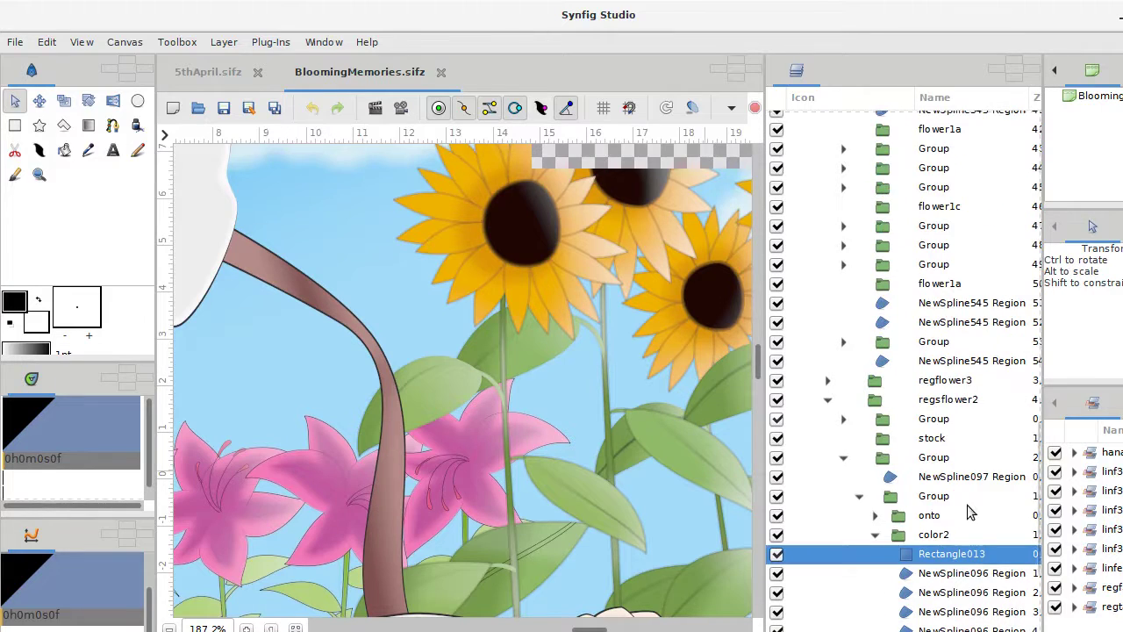
scroll(881, 456, "up", 3)
scroll(882, 456, "up", 3)
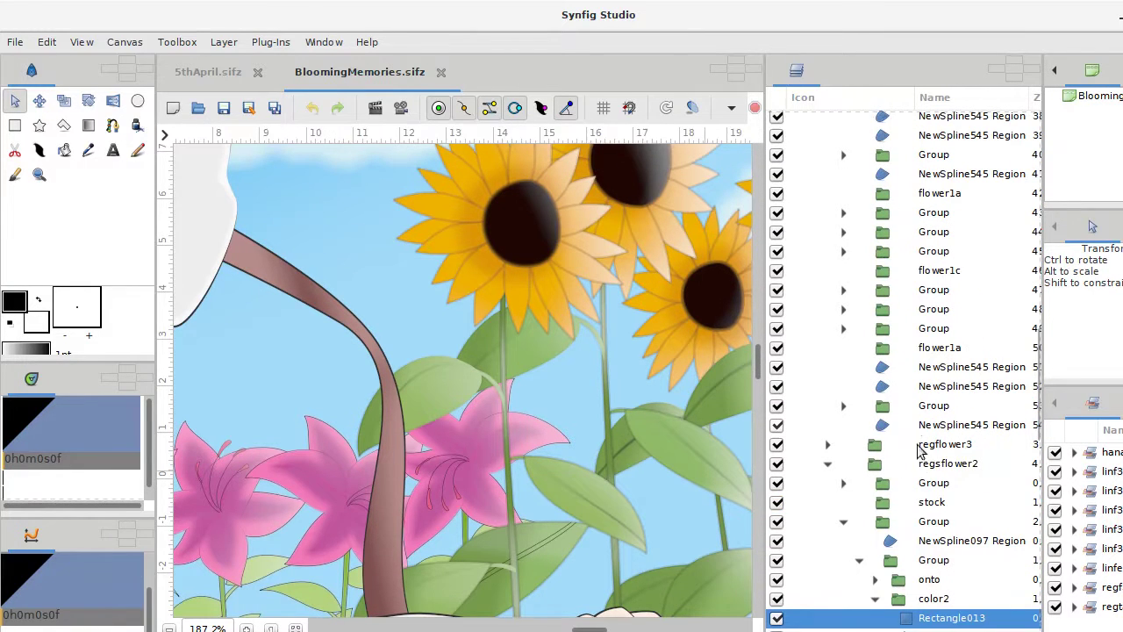
scroll(832, 472, "up", 3)
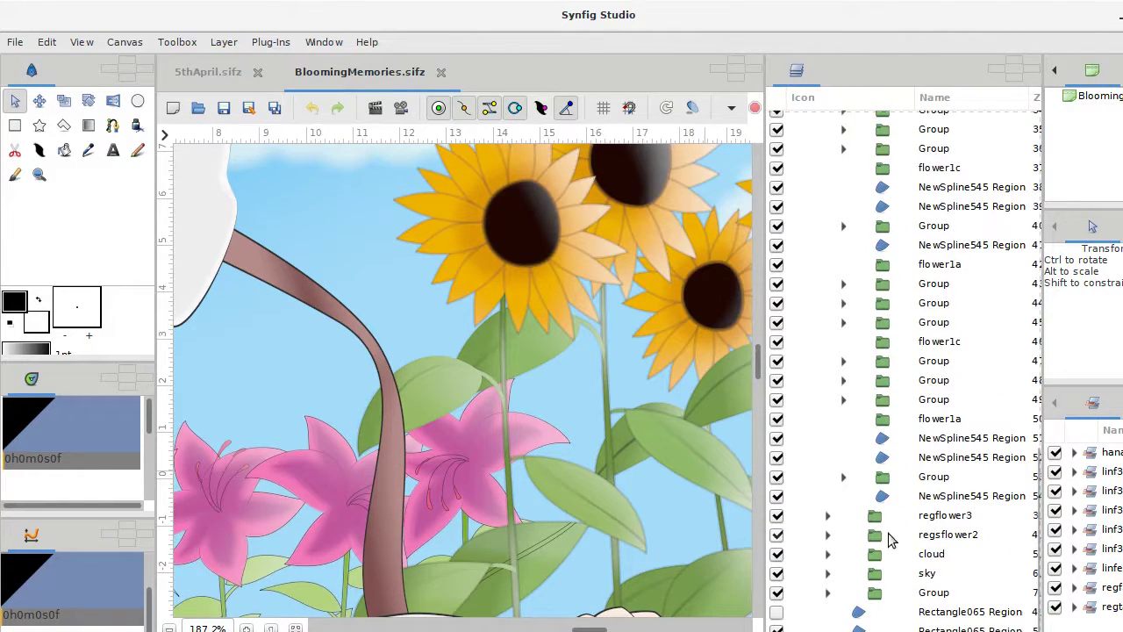
left_click(897, 534)
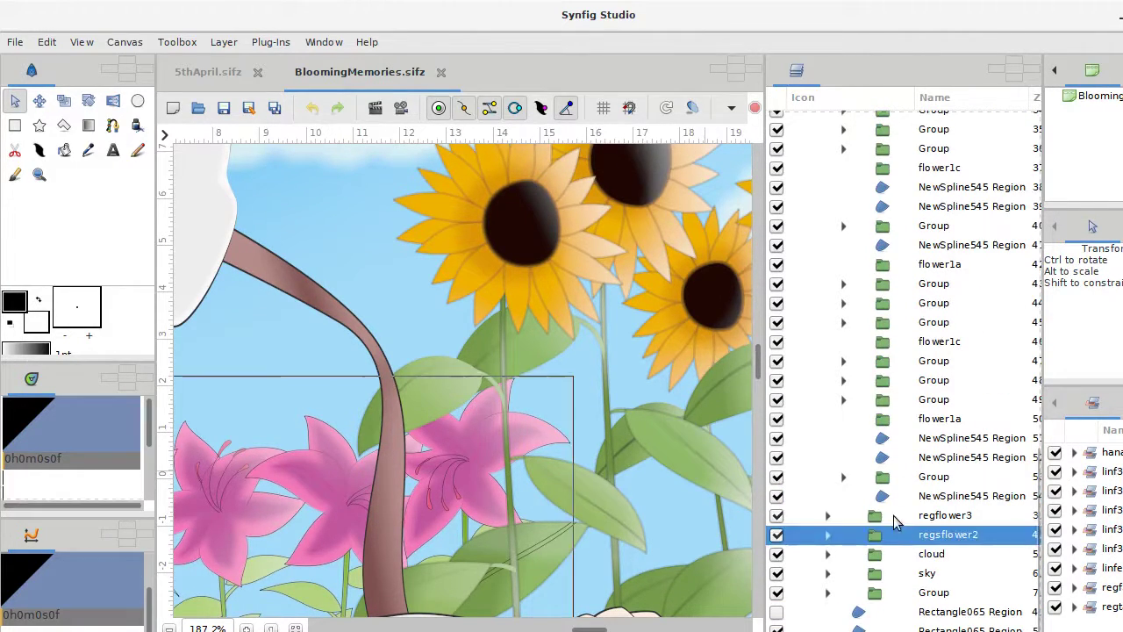
middle_click(559, 424)
scroll(558, 423, "right", 4)
scroll(558, 424, "right", 4)
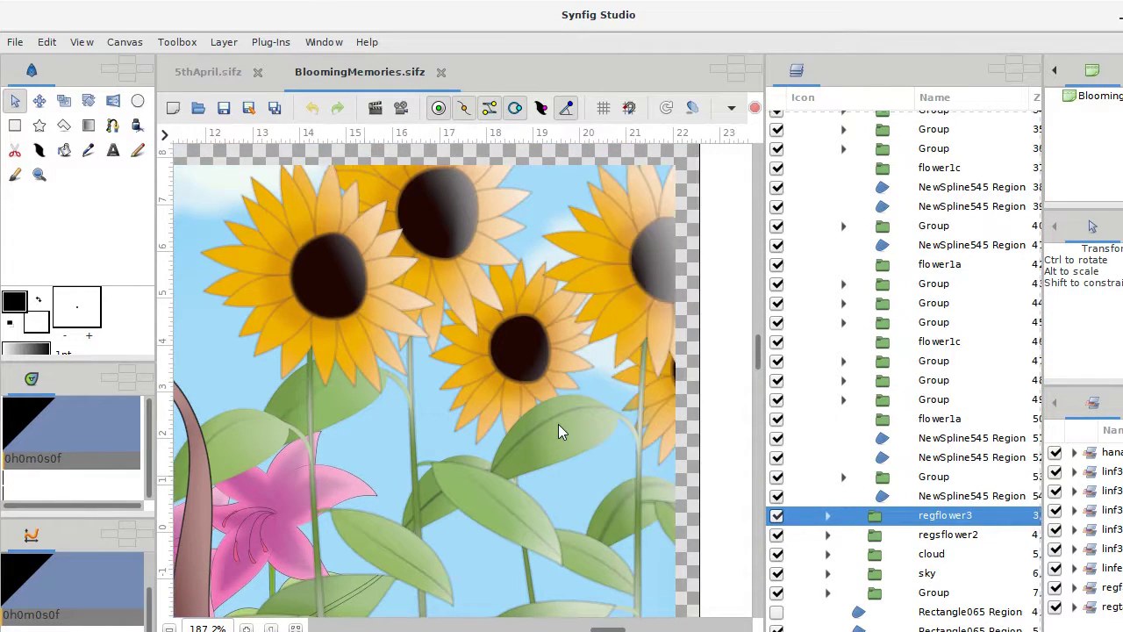
scroll(558, 424, "right", 4)
scroll(558, 427, "right", 3)
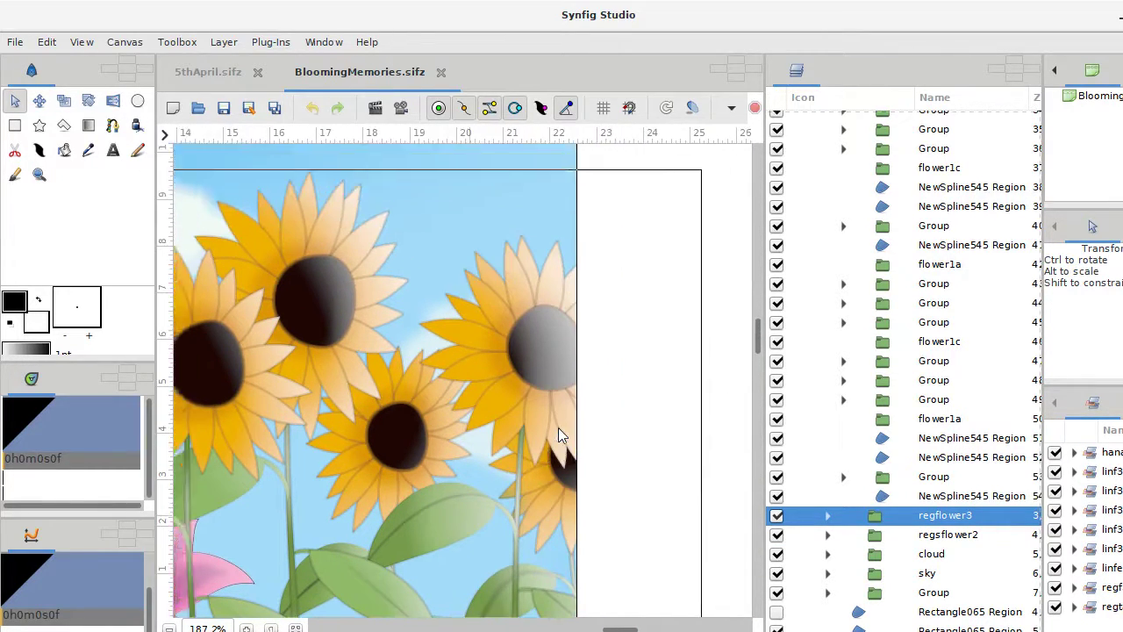
scroll(559, 427, "up", 4)
scroll(509, 361, "left", 3)
scroll(439, 299, "down", 2)
scroll(438, 300, "down", 4)
scroll(438, 317, "down", 4)
scroll(439, 335, "down", 3)
scroll(438, 334, "up", 4)
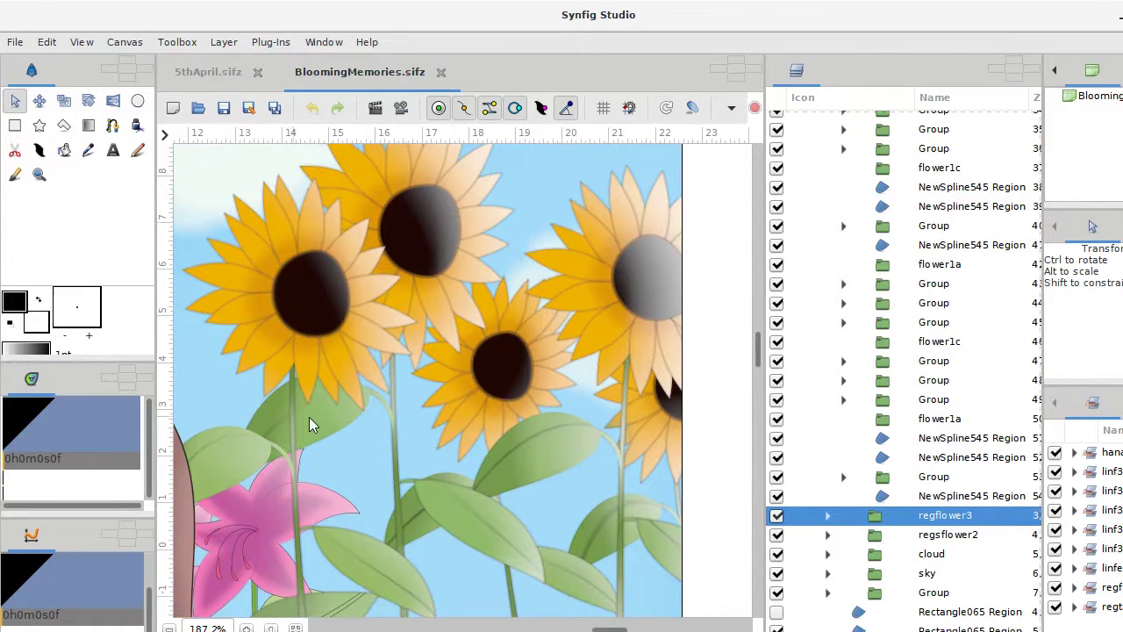
scroll(309, 417, "left", 3)
scroll(337, 417, "up", 2)
scroll(337, 417, "down", 2)
scroll(337, 437, "down", 3)
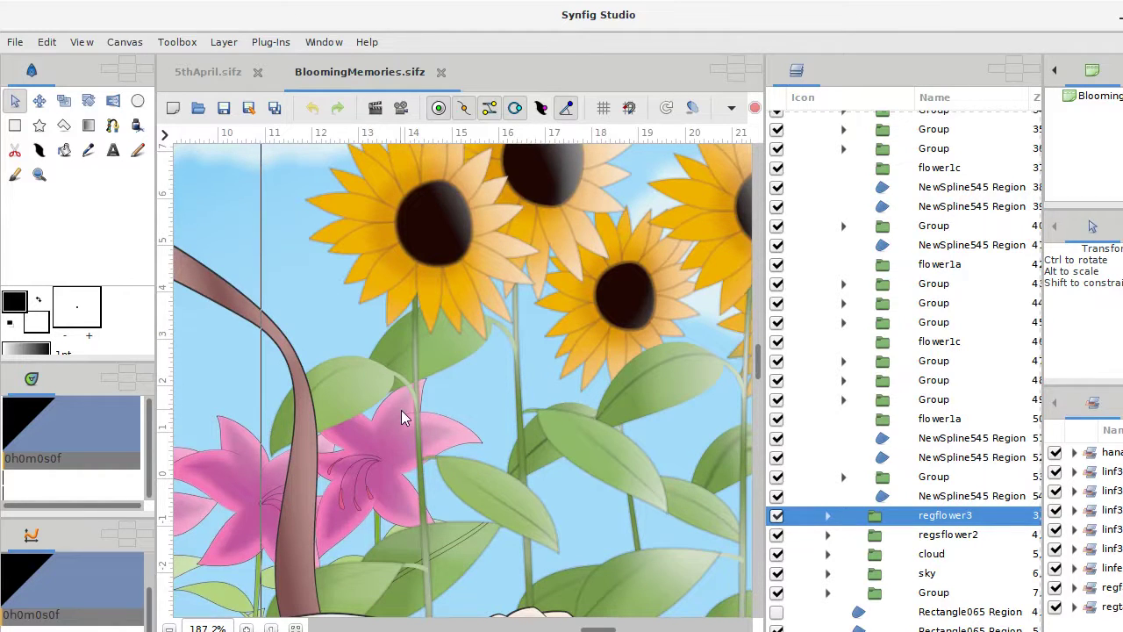
scroll(401, 410, "down", 3)
scroll(401, 417, "down", 2)
scroll(401, 417, "left", 4)
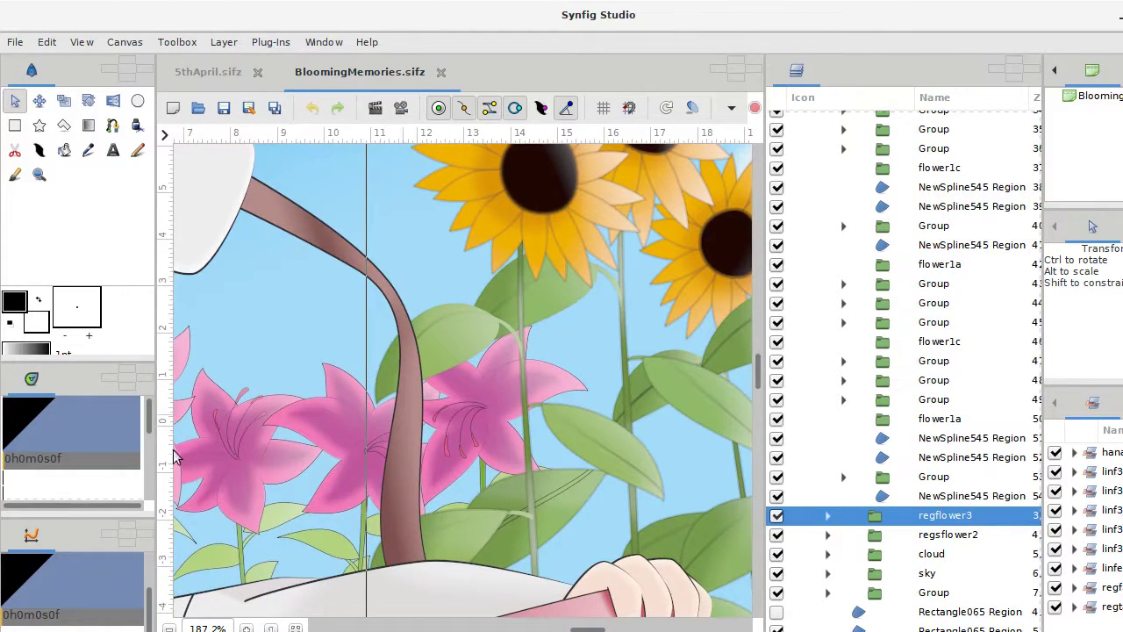
scroll(427, 459, "down", 2)
scroll(428, 458, "left", 1)
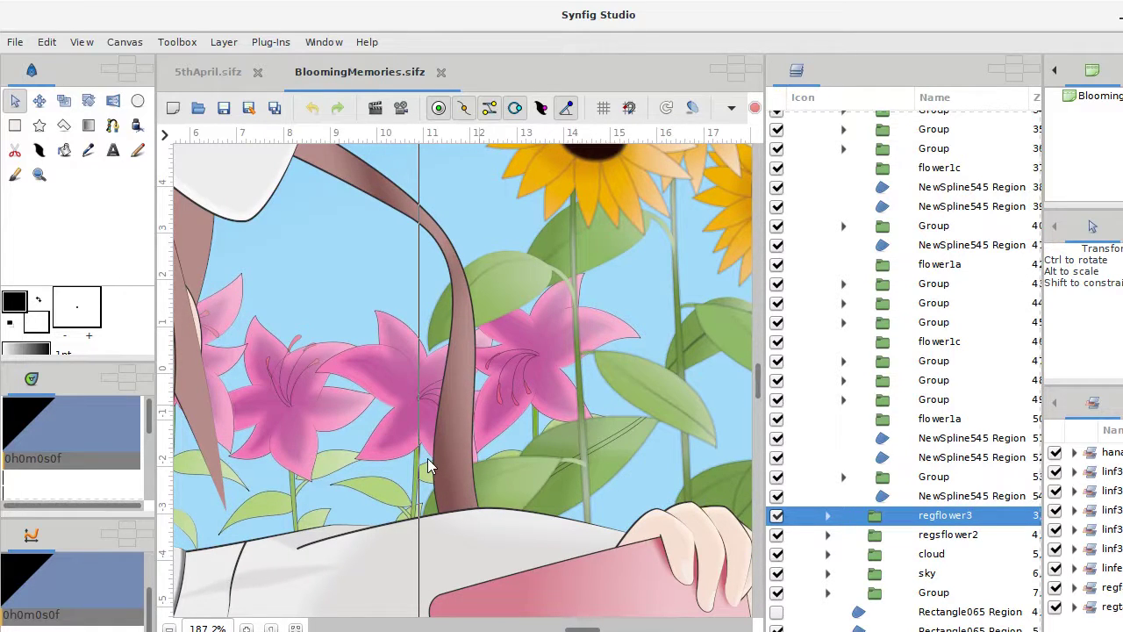
scroll(427, 458, "down", 2)
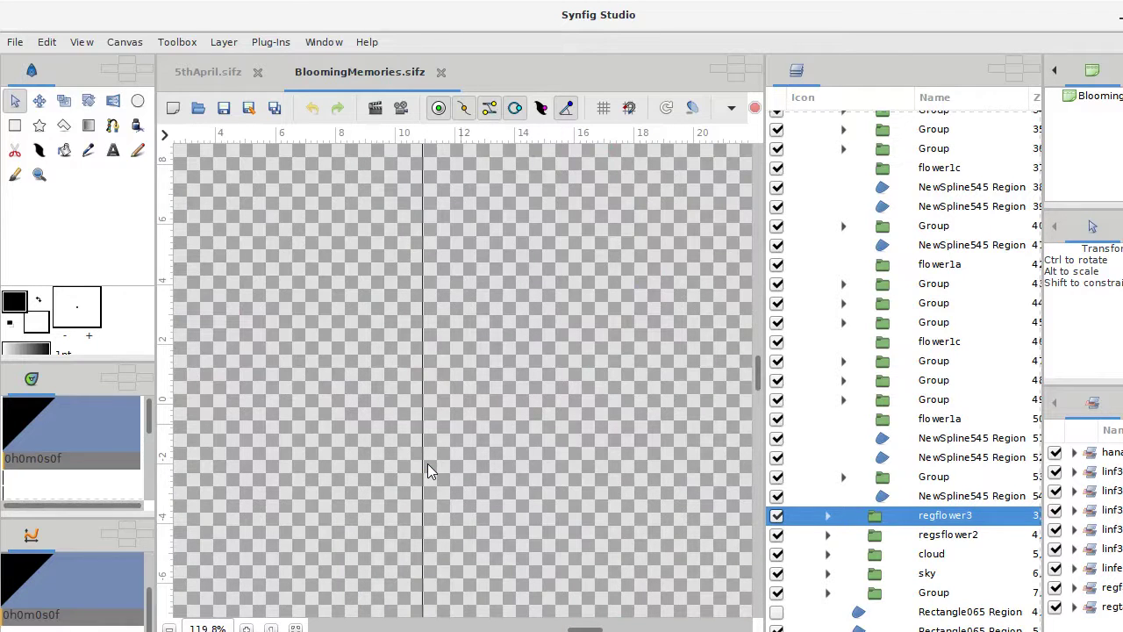
scroll(428, 464, "down", 2)
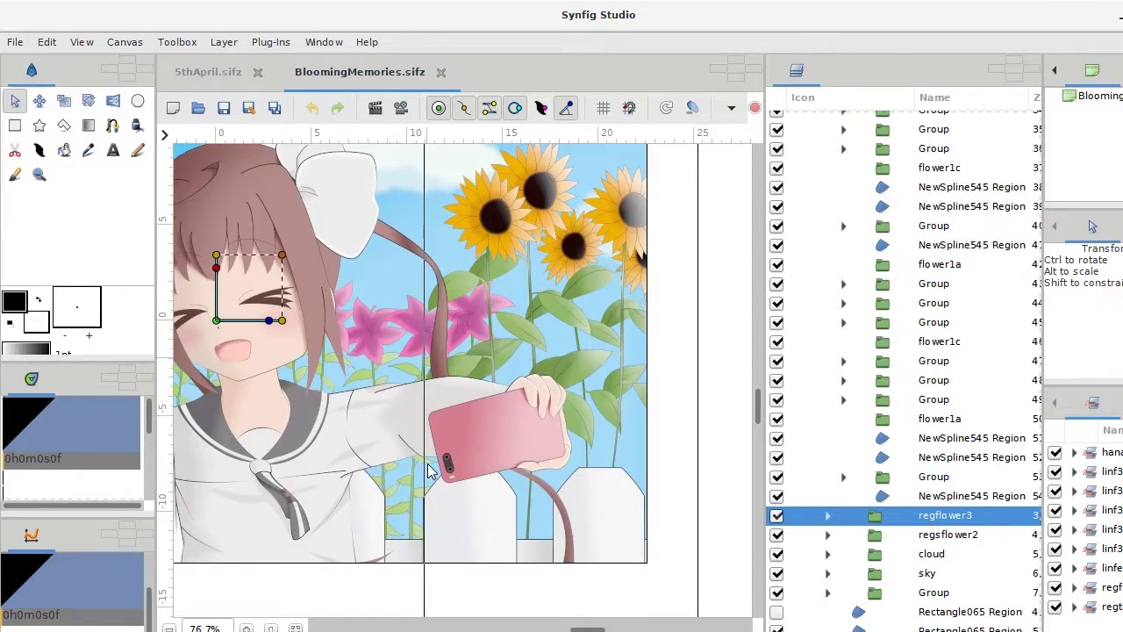
scroll(430, 471, "left", 8)
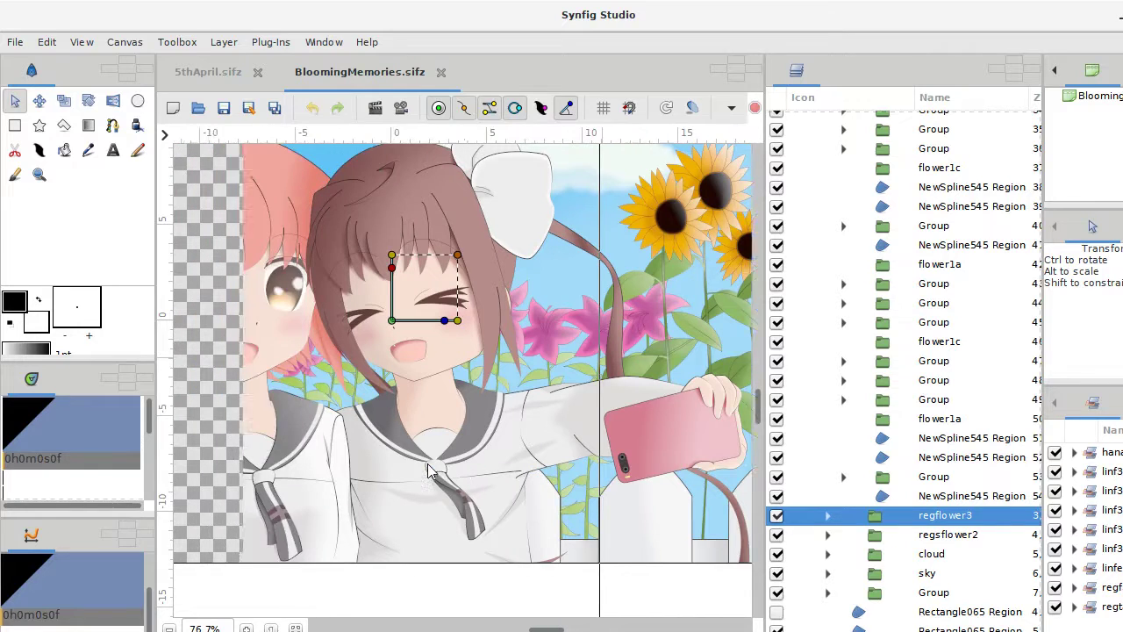
scroll(430, 471, "left", 3)
scroll(430, 472, "left", 3)
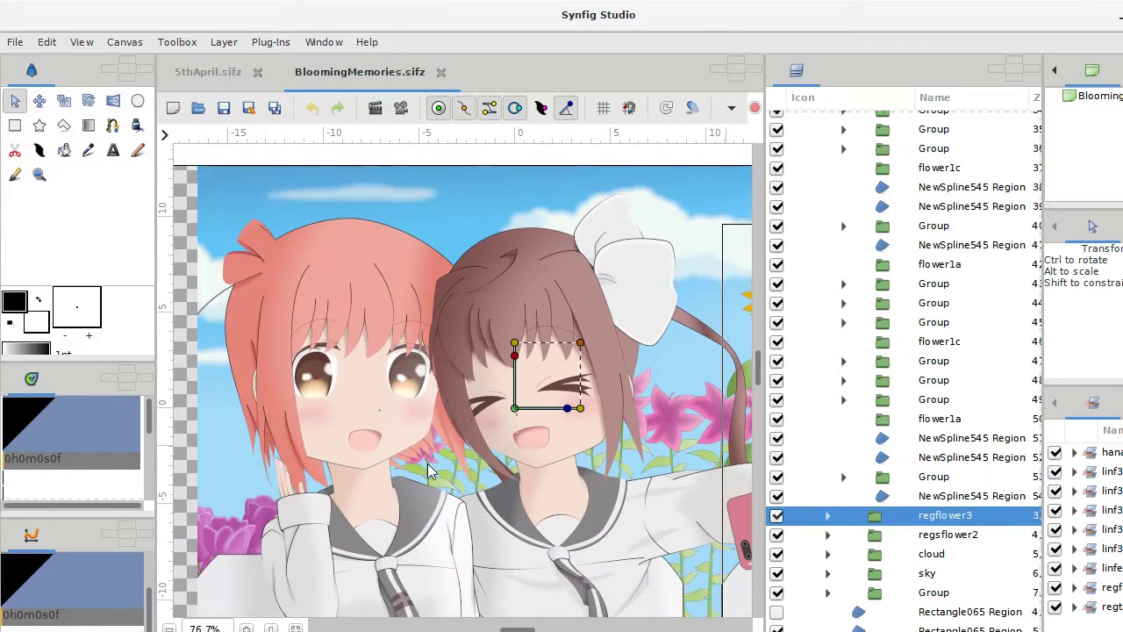
scroll(430, 472, "left", 3)
scroll(427, 471, "right", 3)
scroll(428, 471, "right", 3)
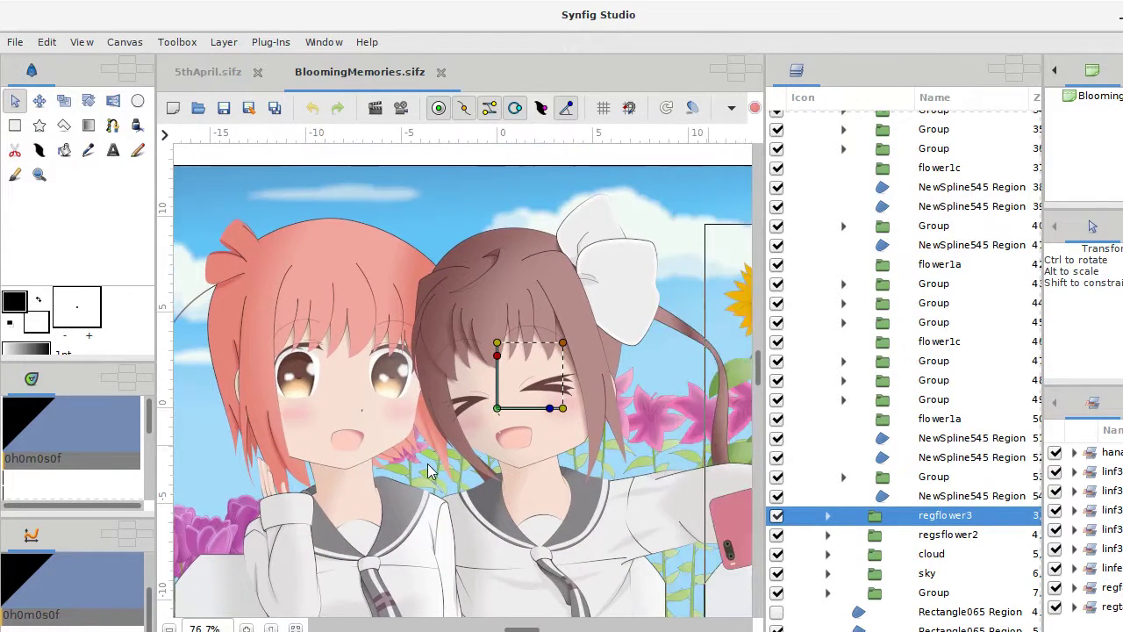
scroll(428, 472, "right", 3)
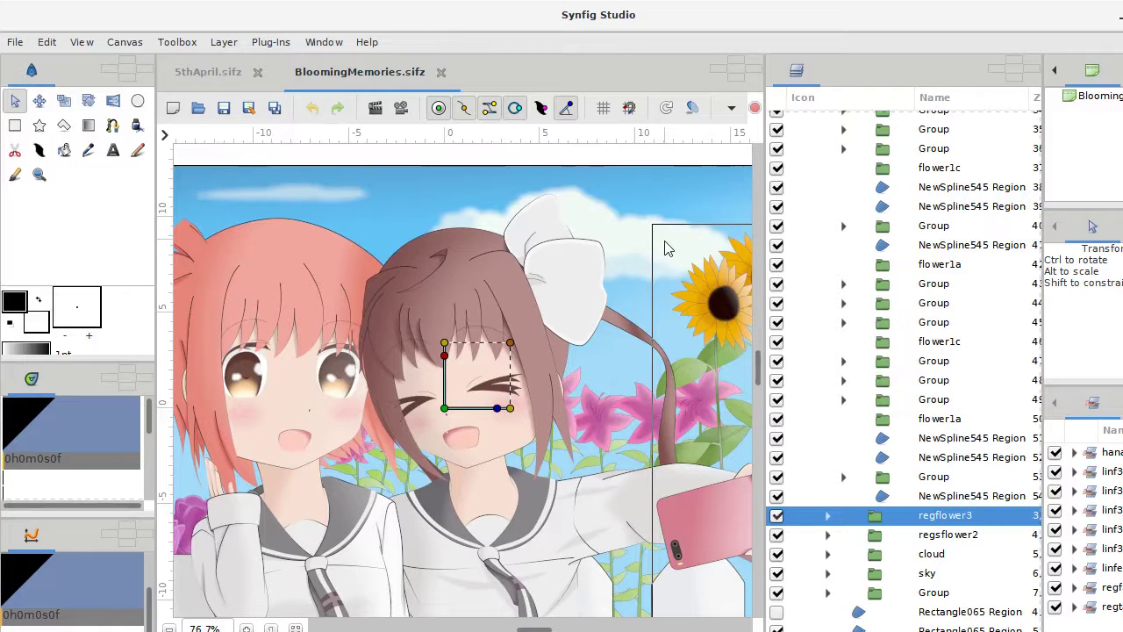
left_click(562, 245)
scroll(305, 272, "left", 3)
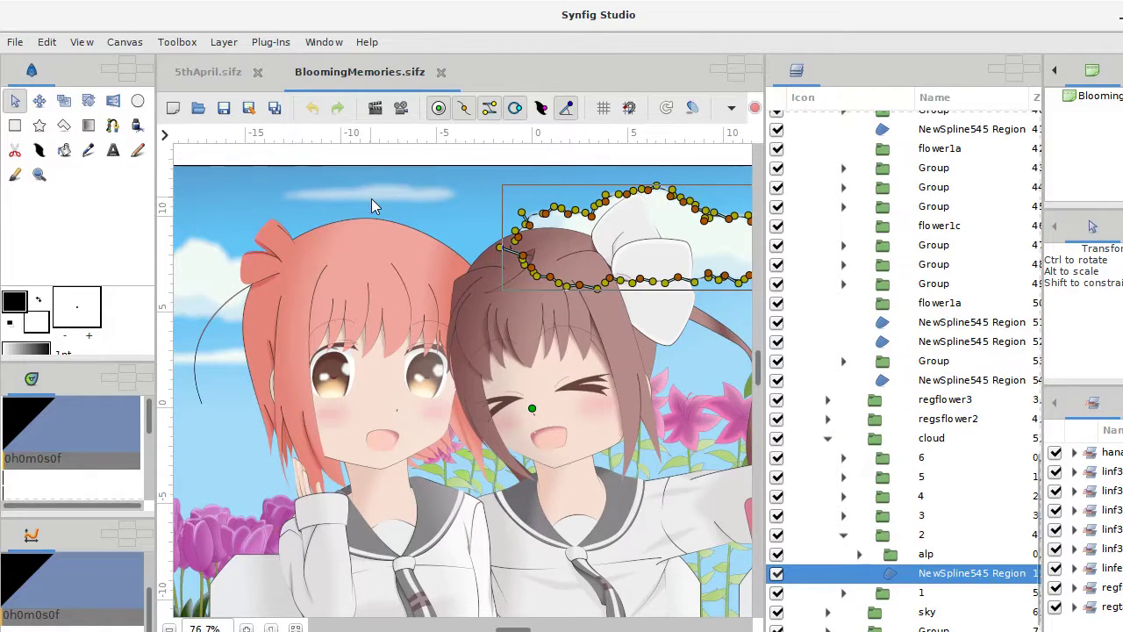
left_click(241, 269)
scroll(241, 268, "left", 3)
left_click(291, 253)
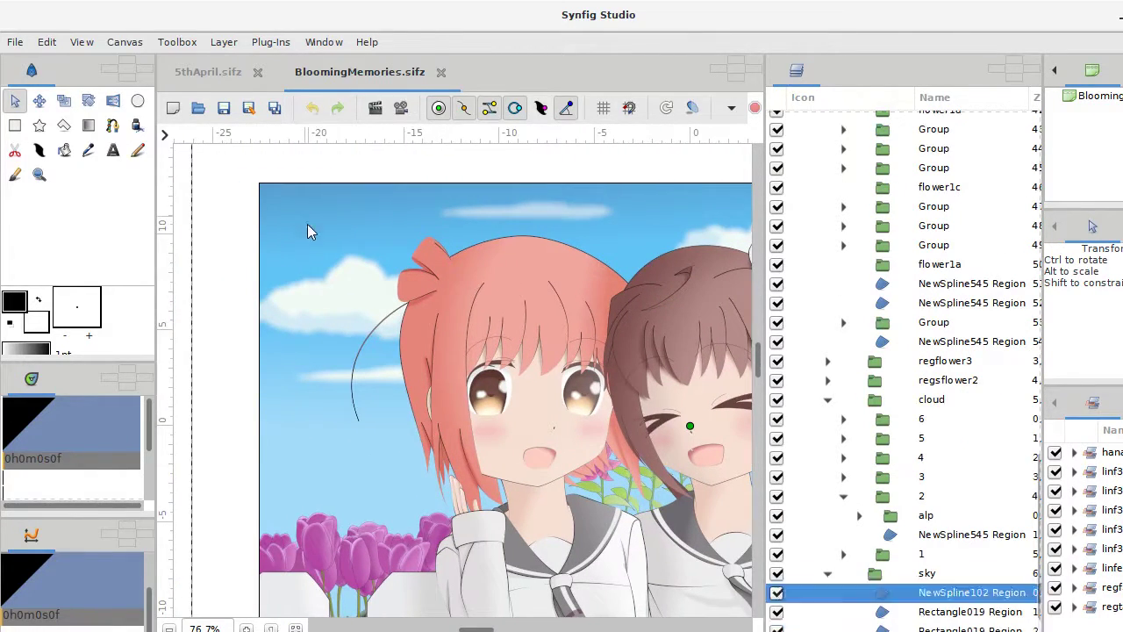
scroll(347, 301, "down", 3)
scroll(346, 300, "down", 3)
scroll(346, 300, "right", 3)
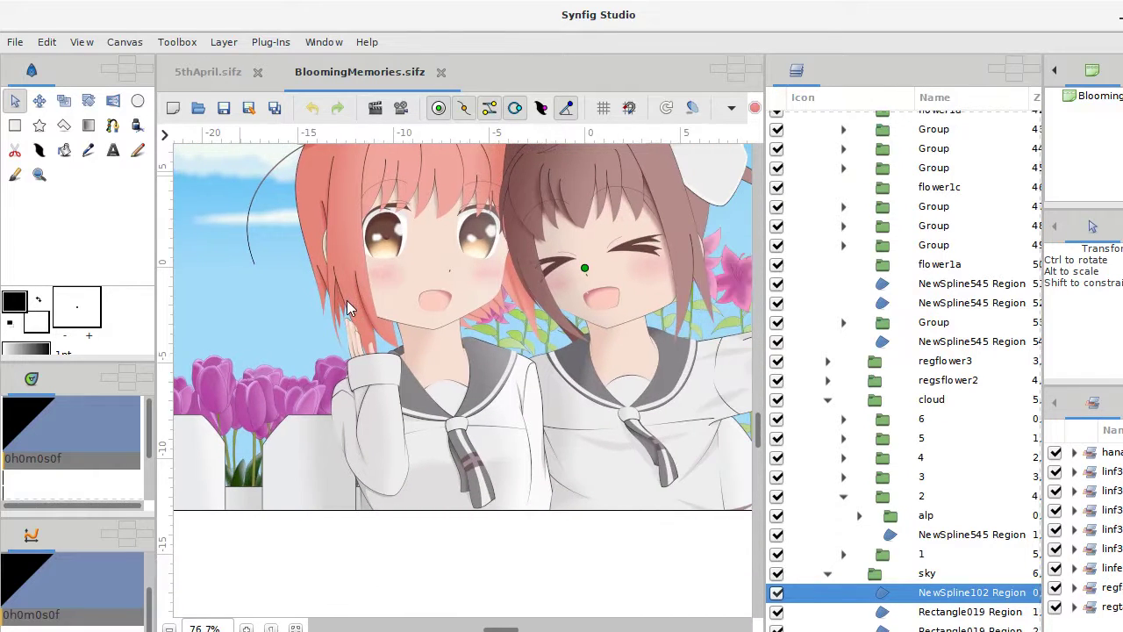
scroll(347, 300, "up", 3)
scroll(379, 353, "up", 3)
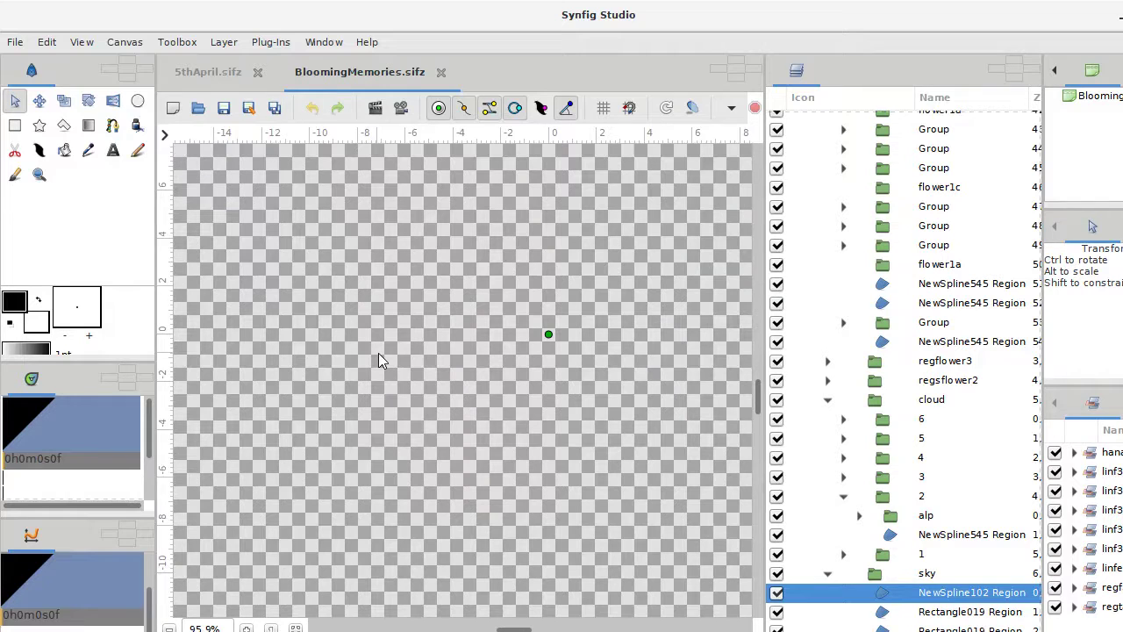
scroll(378, 352, "up", 1)
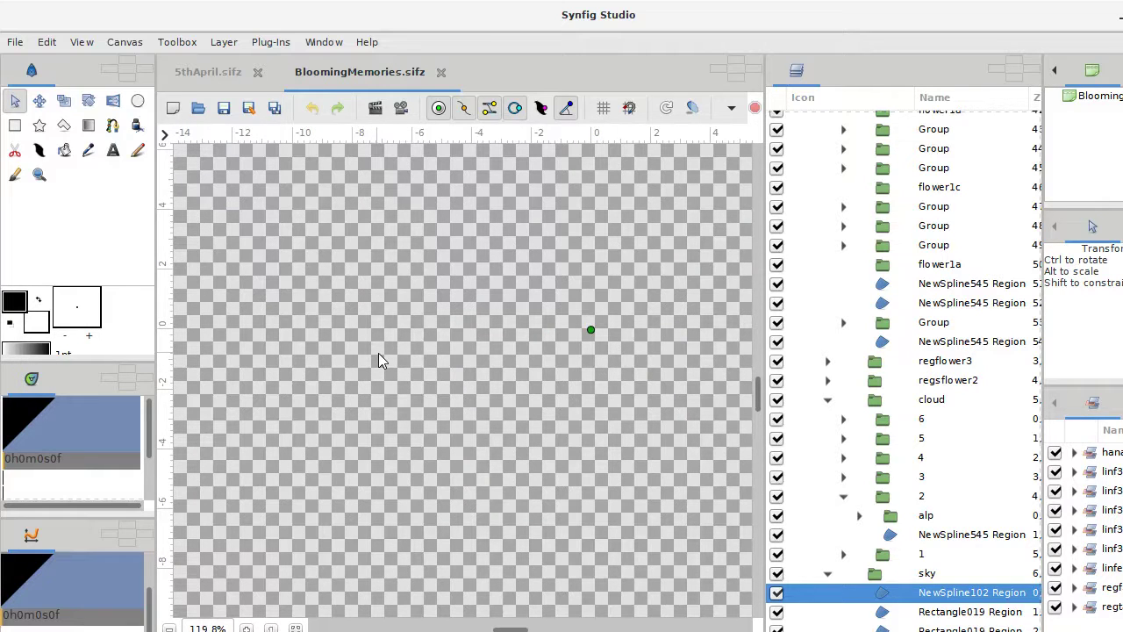
scroll(378, 353, "down", 2)
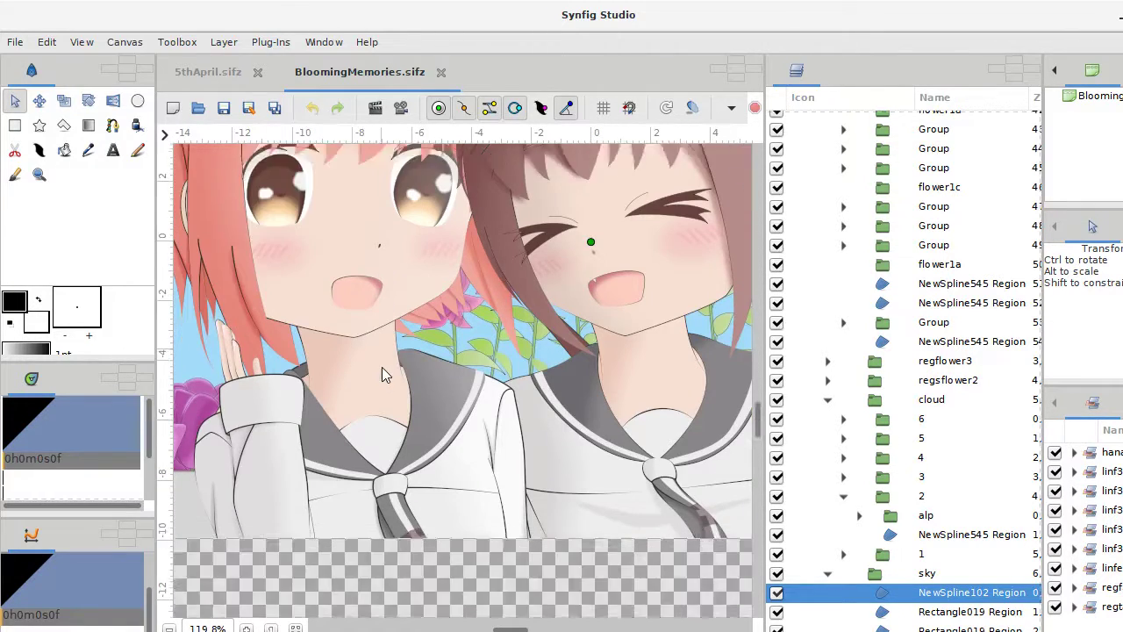
scroll(382, 369, "down", 2)
scroll(382, 372, "down", 2)
scroll(382, 372, "up", 2)
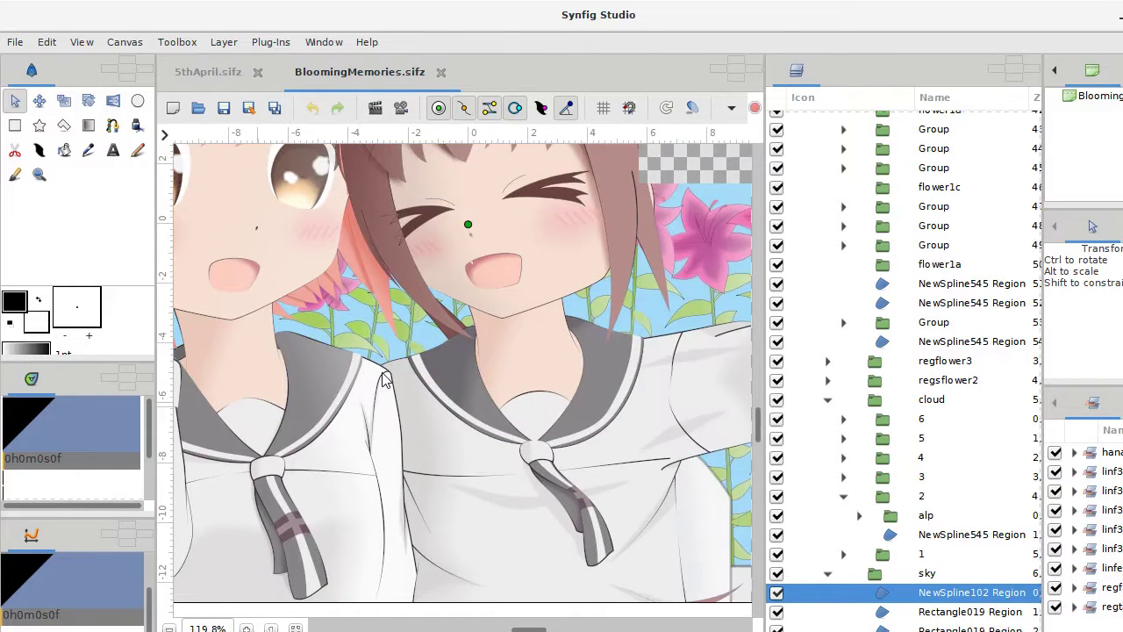
scroll(382, 372, "right", 2)
scroll(382, 372, "right", 2)
scroll(382, 372, "down", 2)
scroll(382, 372, "right", 2)
scroll(382, 372, "down", 2)
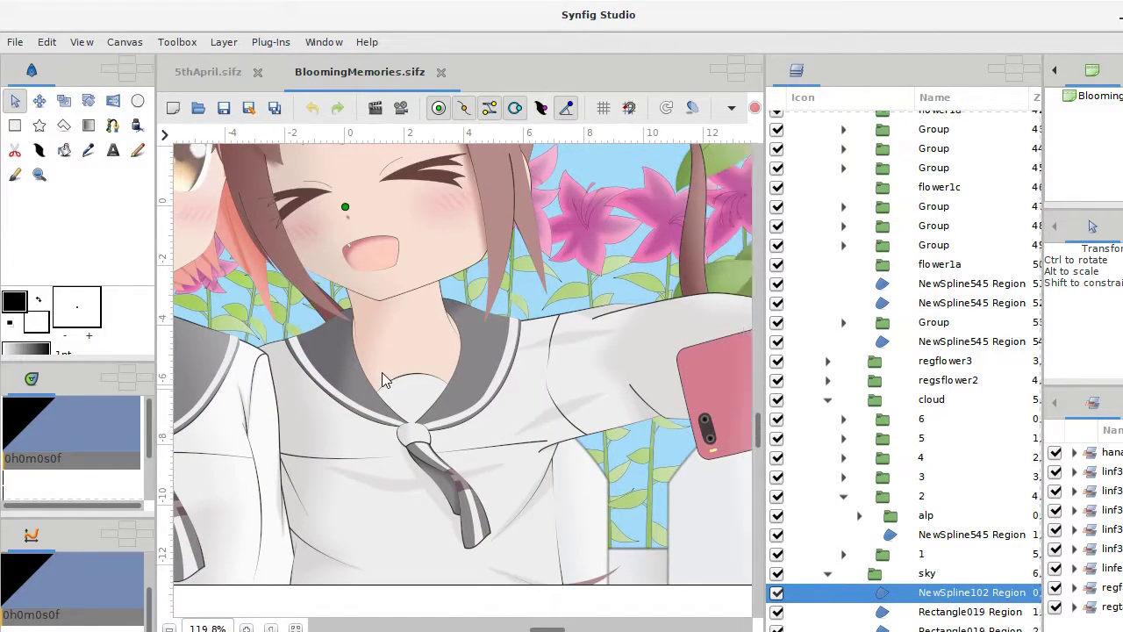
scroll(382, 372, "up", 3)
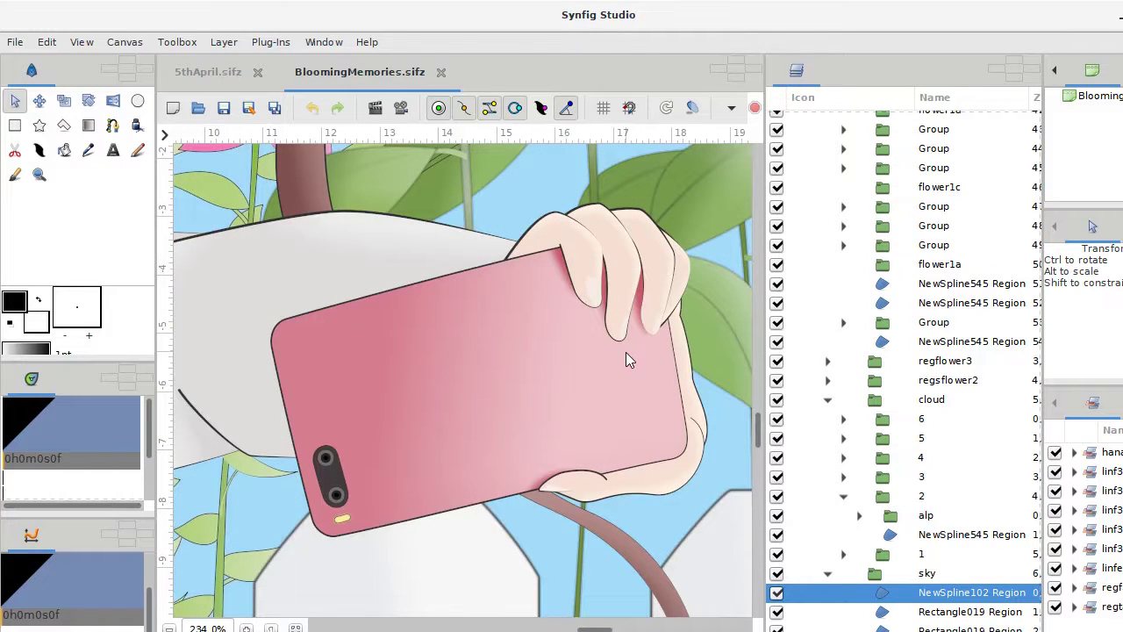
scroll(626, 352, "up", 1)
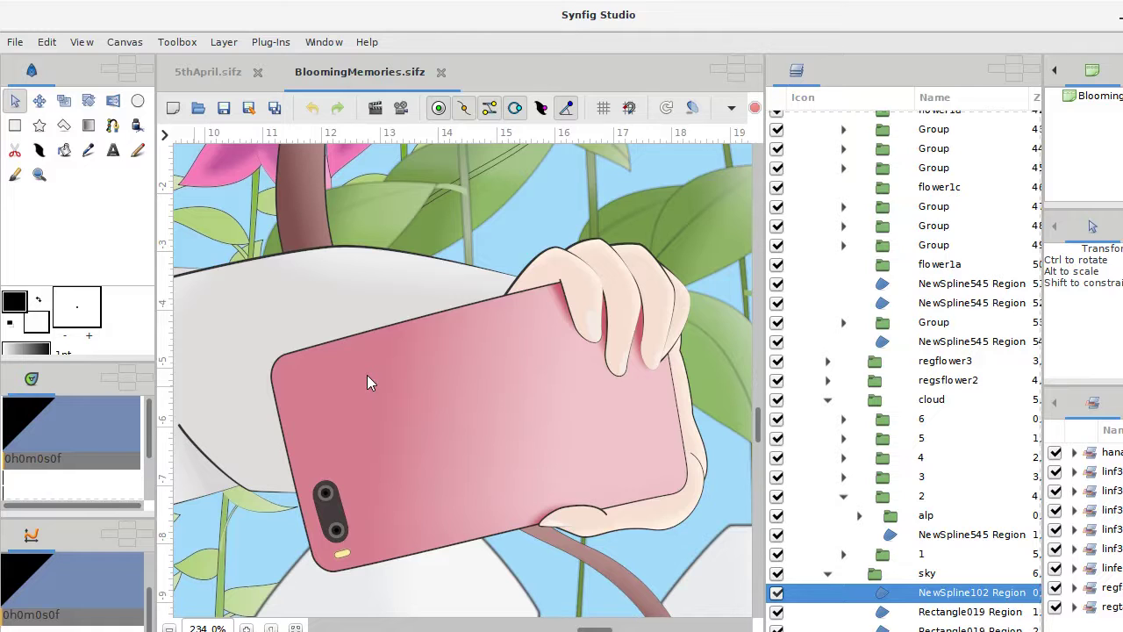
scroll(484, 347, "left", 5)
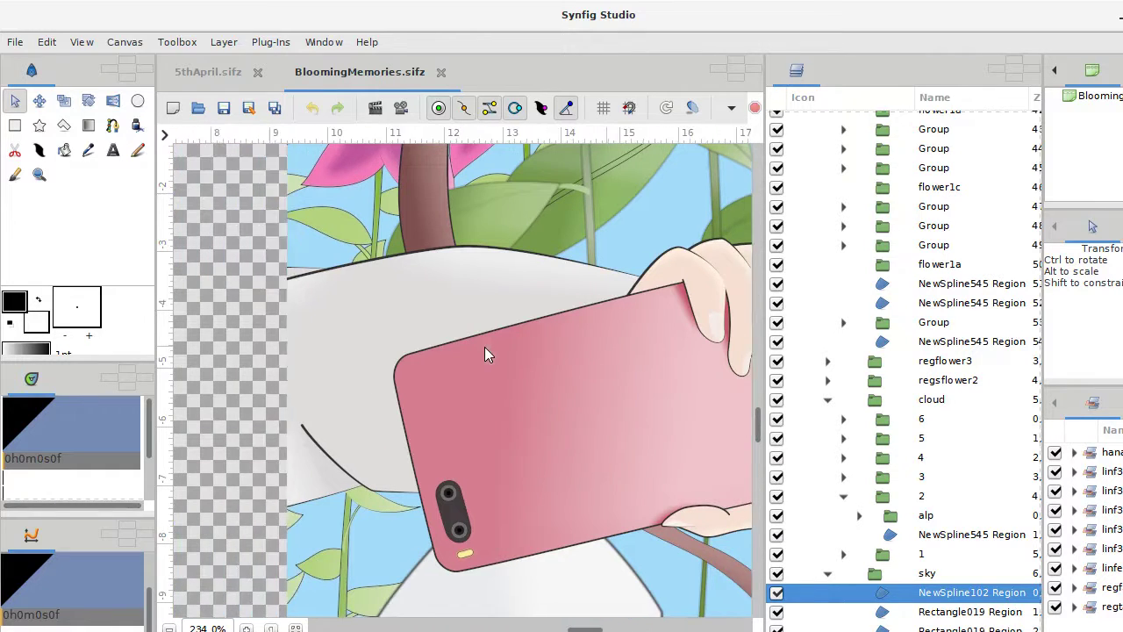
scroll(484, 347, "left", 6)
scroll(485, 346, "left", 1)
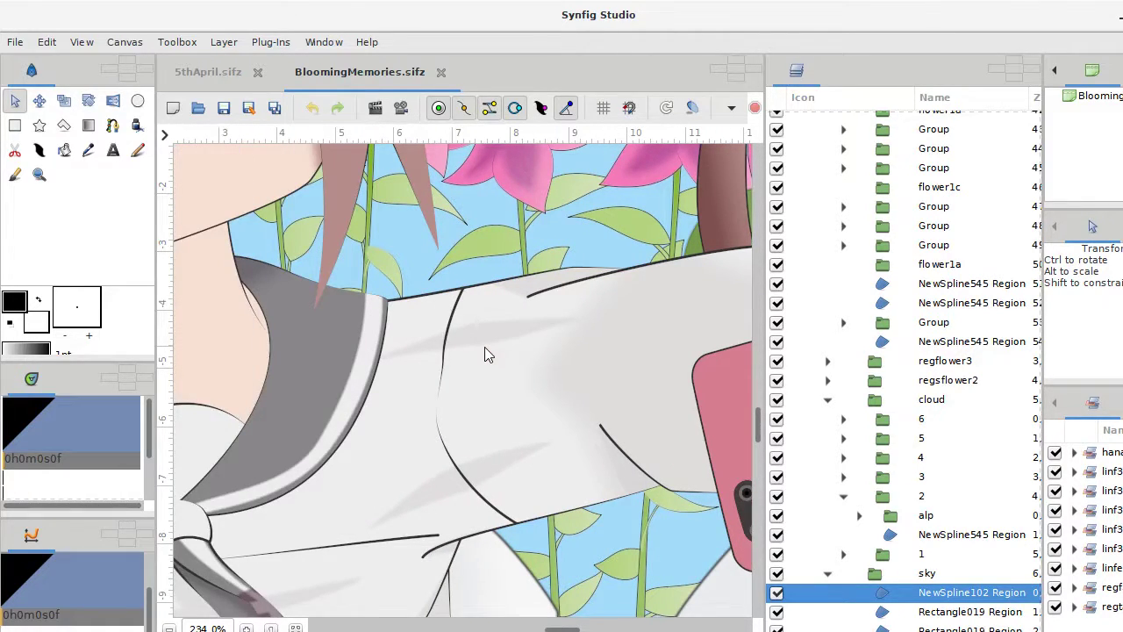
scroll(484, 347, "up", 3)
scroll(484, 347, "left", 3)
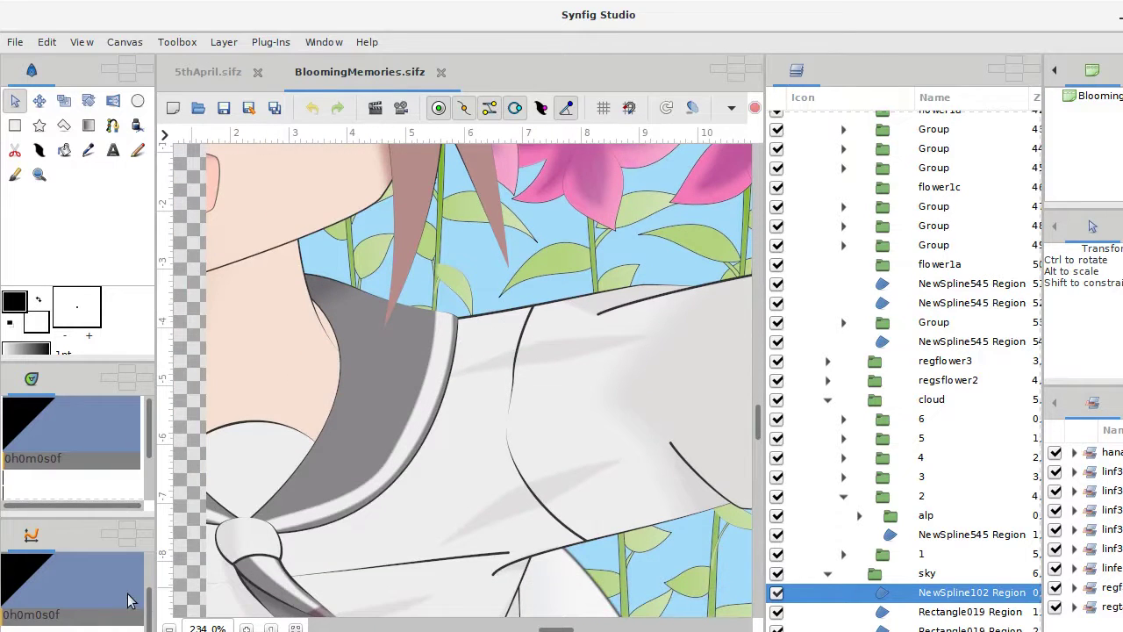
scroll(462, 333, "left", 3)
scroll(585, 351, "left", 3)
scroll(585, 351, "up", 2)
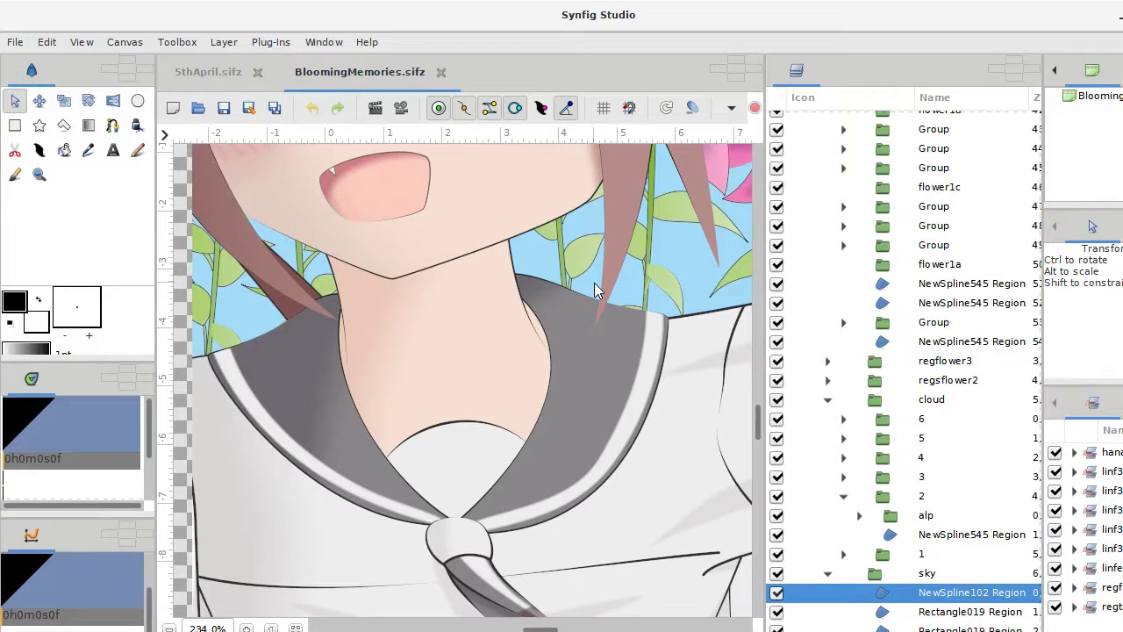
scroll(647, 337, "left", 5)
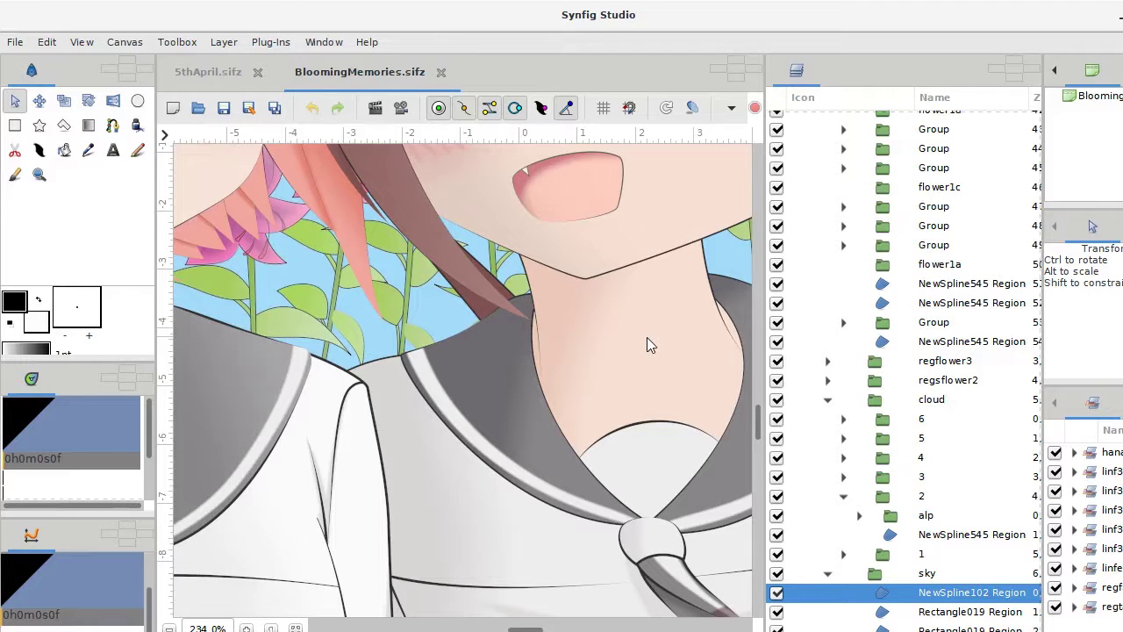
scroll(647, 337, "up", 2)
scroll(647, 337, "right", 3)
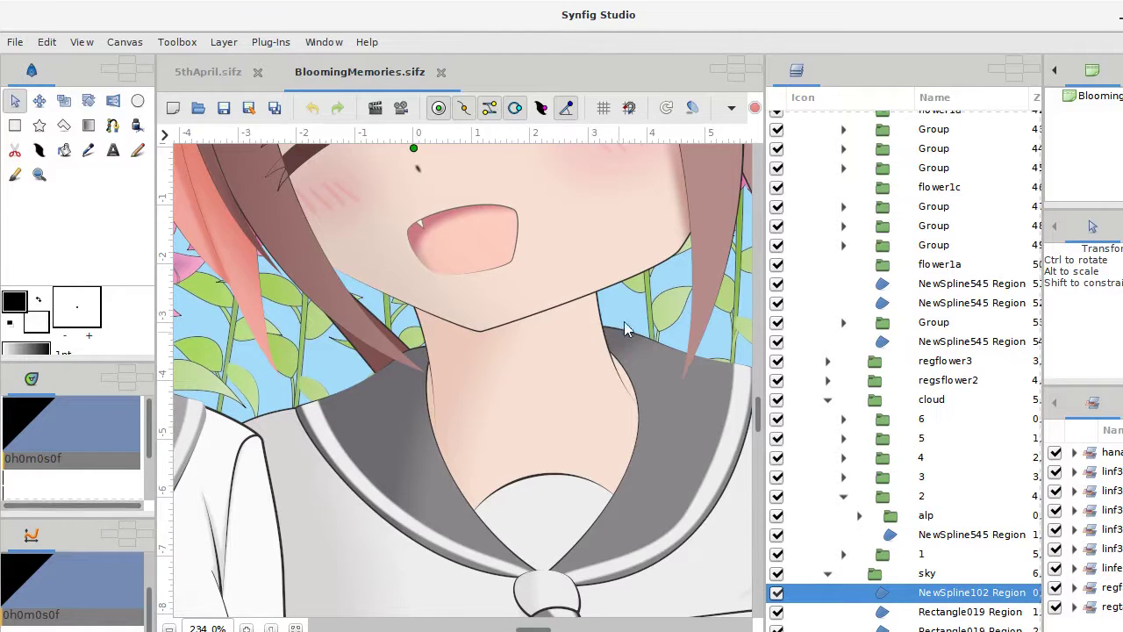
scroll(663, 410, "left", 5)
scroll(663, 410, "up", 4)
scroll(663, 410, "up", 3)
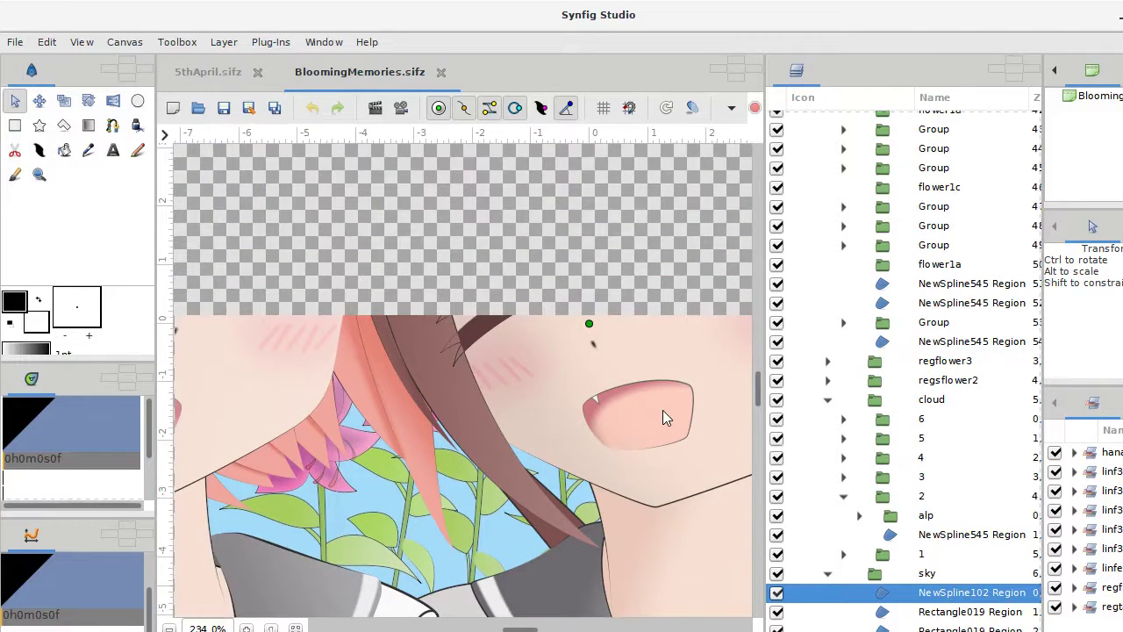
scroll(662, 410, "up", 2)
scroll(662, 410, "up", 2)
scroll(662, 410, "left", 4)
scroll(662, 410, "down", 2)
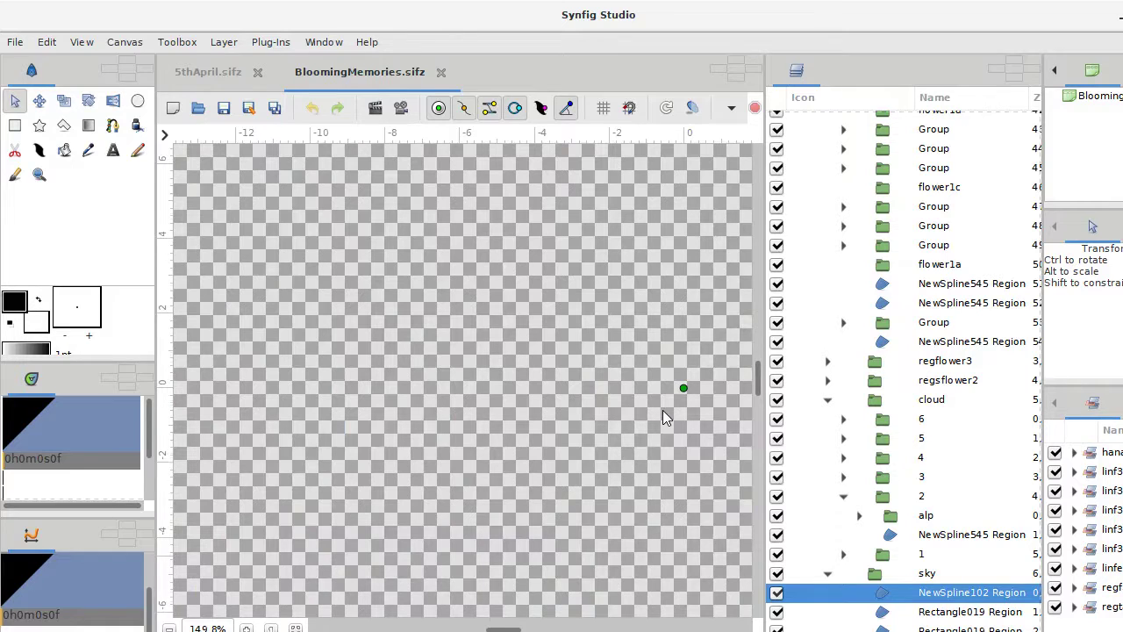
scroll(662, 410, "down", 2)
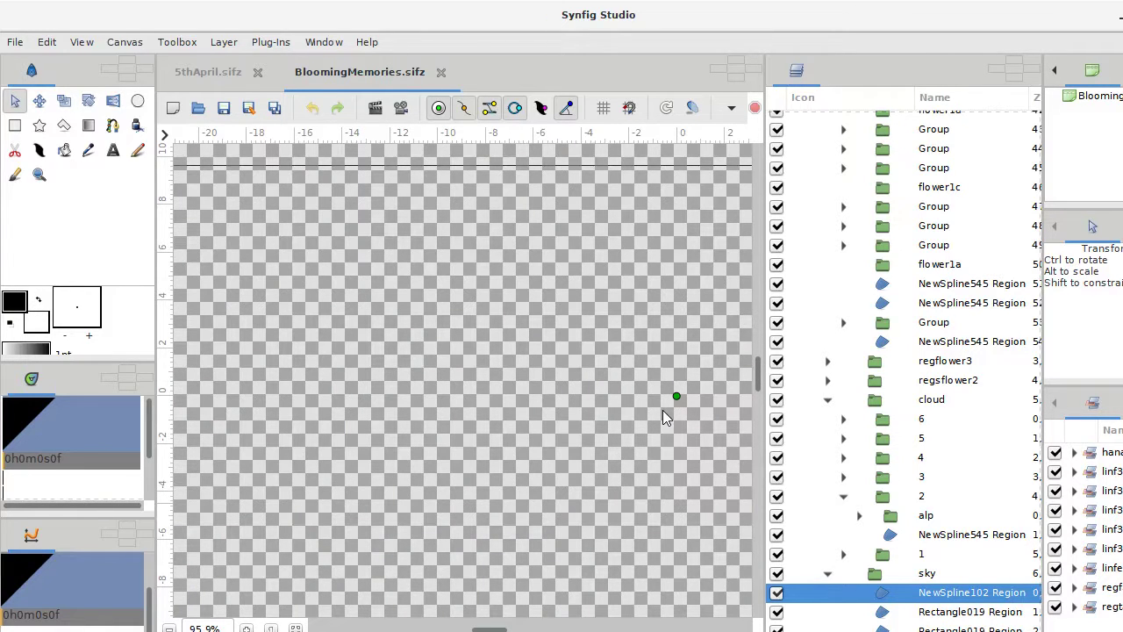
scroll(570, 417, "right", 3)
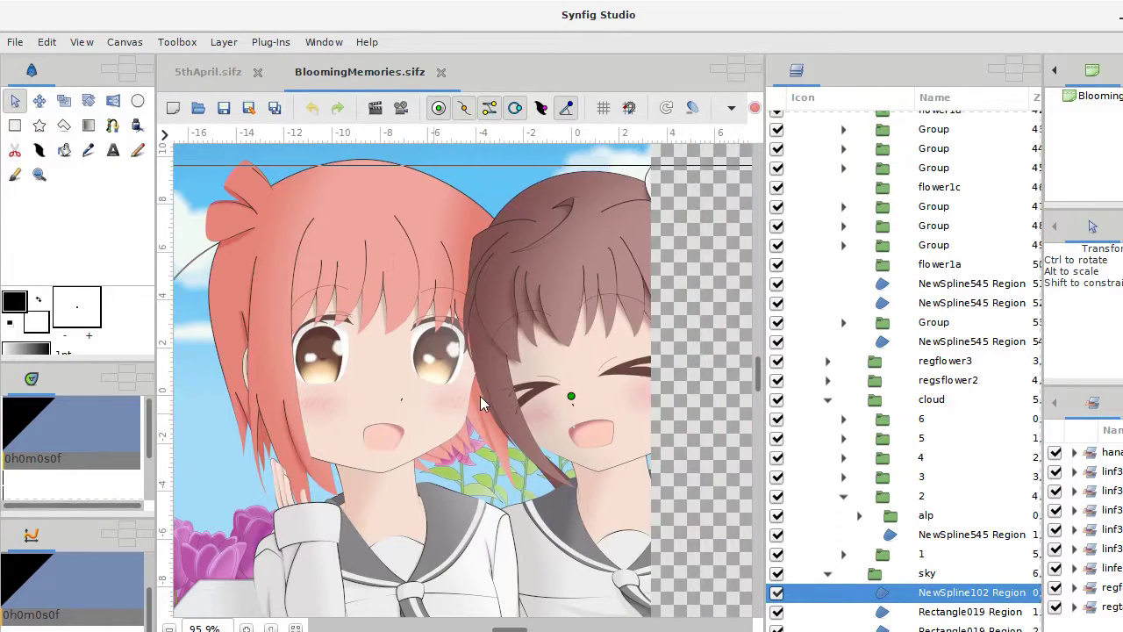
scroll(443, 372, "down", 1)
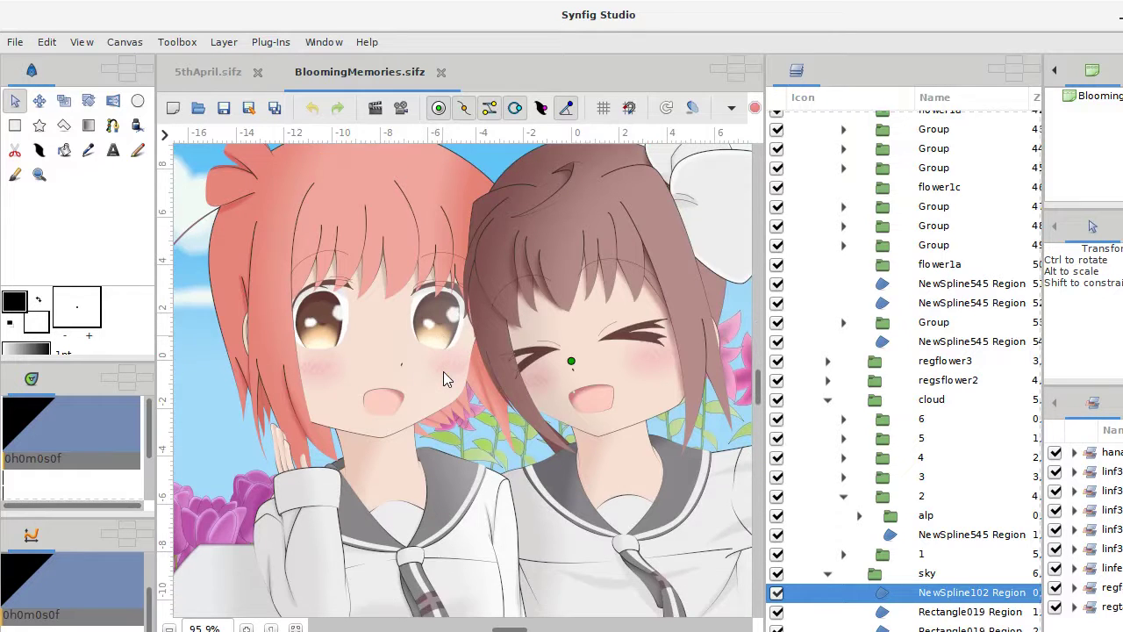
scroll(443, 371, "right", 1)
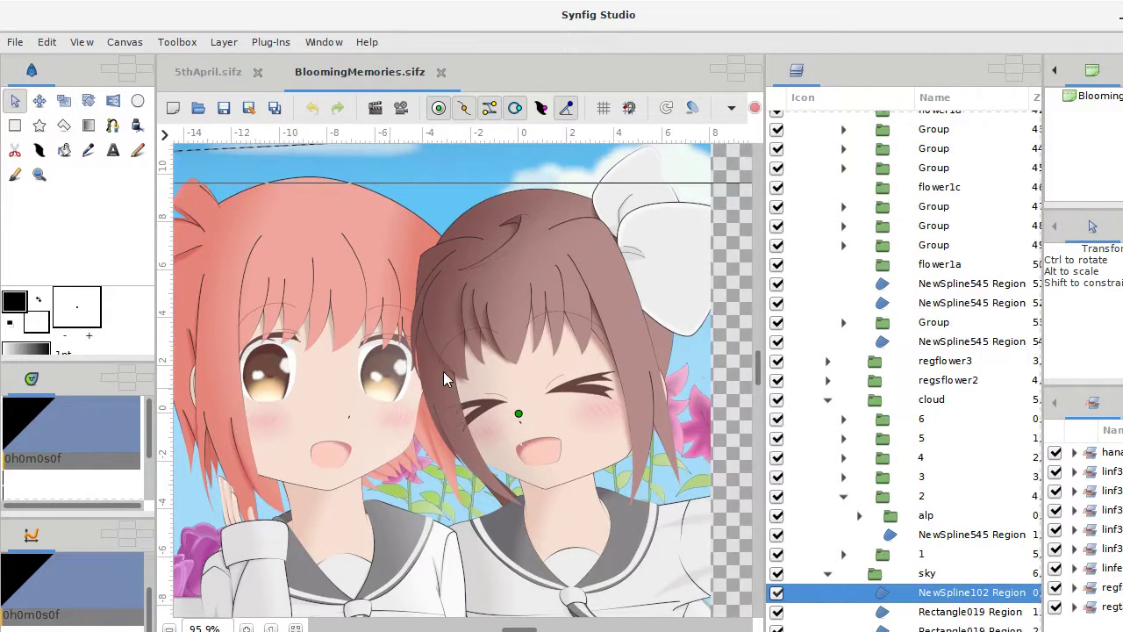
scroll(445, 378, "up", 1)
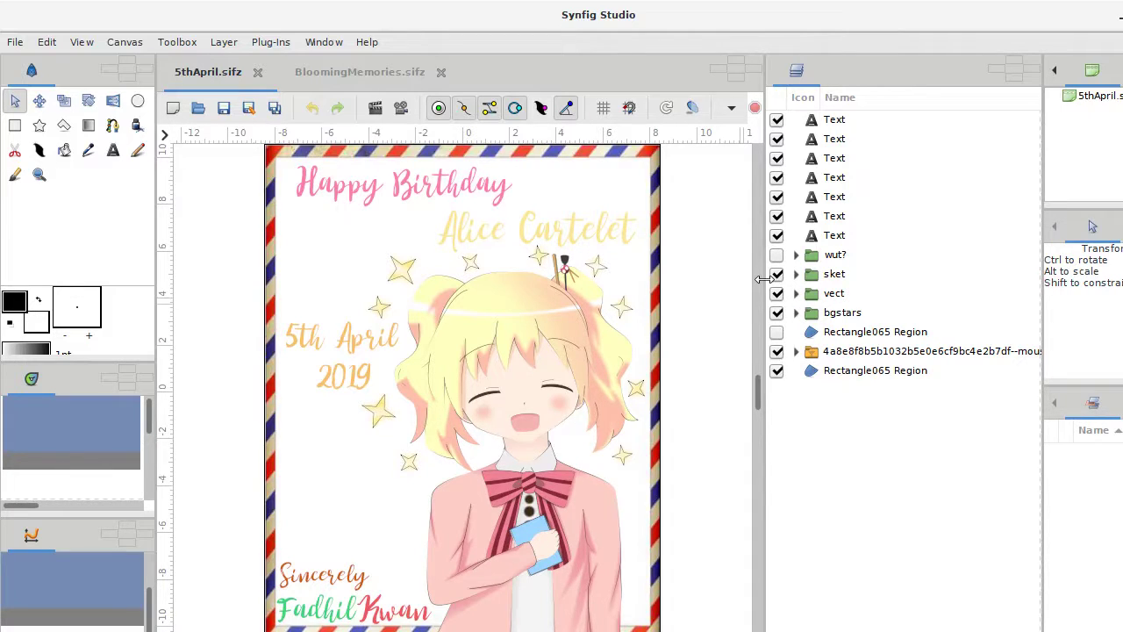
- Show the Happy Birthday text layer's widened parameters, highlighting its 'perfect sweet' Font Family
left_click(835, 123)
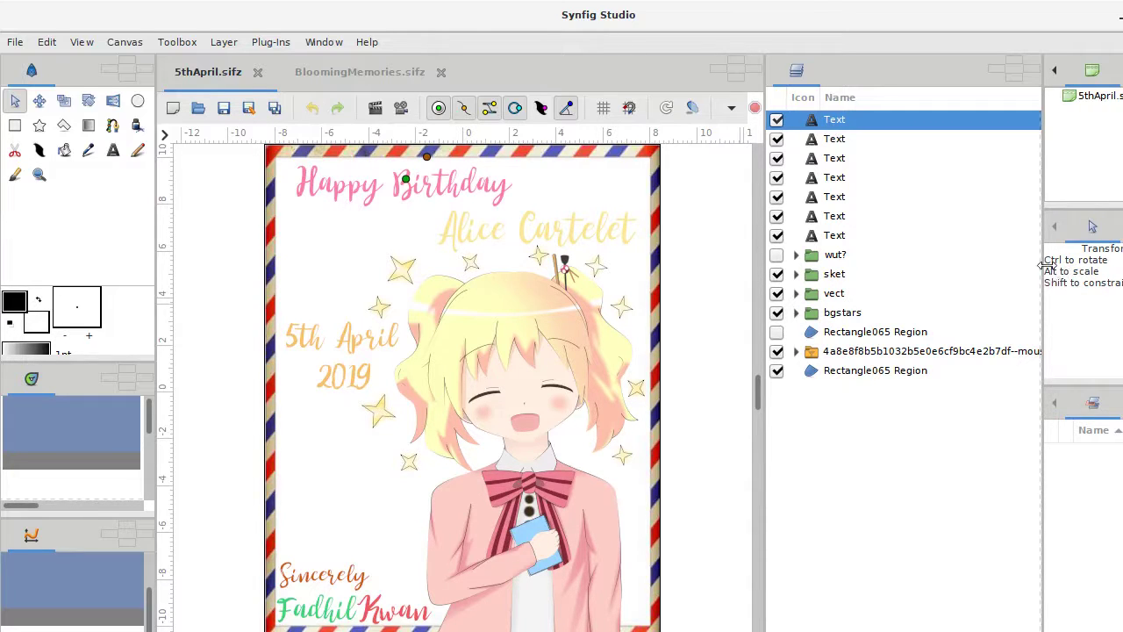
left_click(1093, 227)
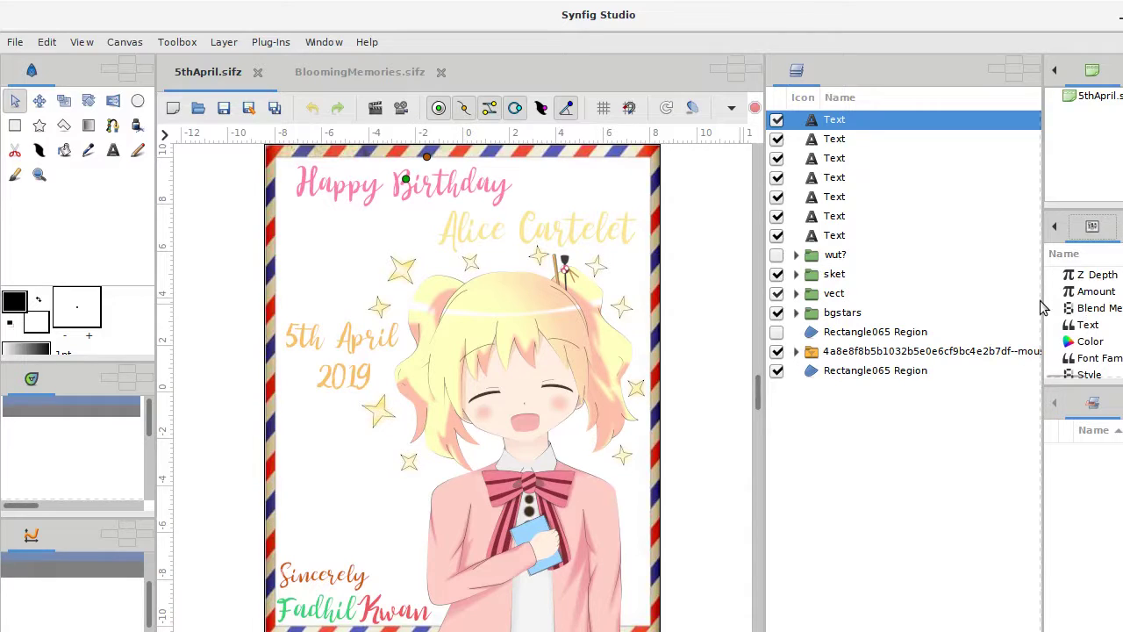
left_click_drag(1046, 303, 669, 292)
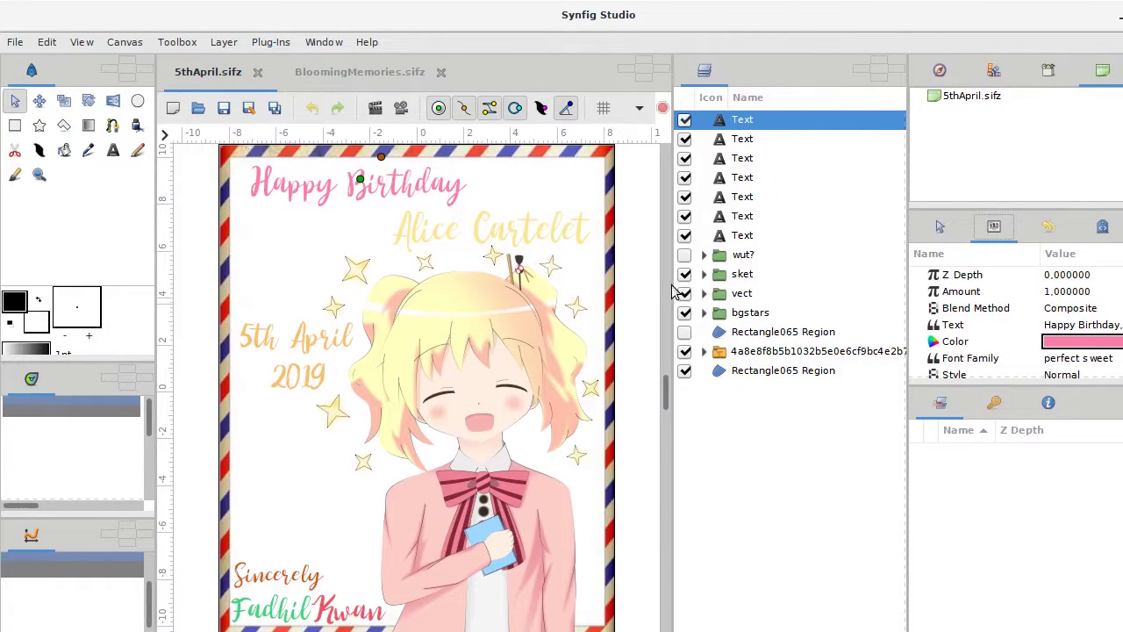
left_click(1064, 358)
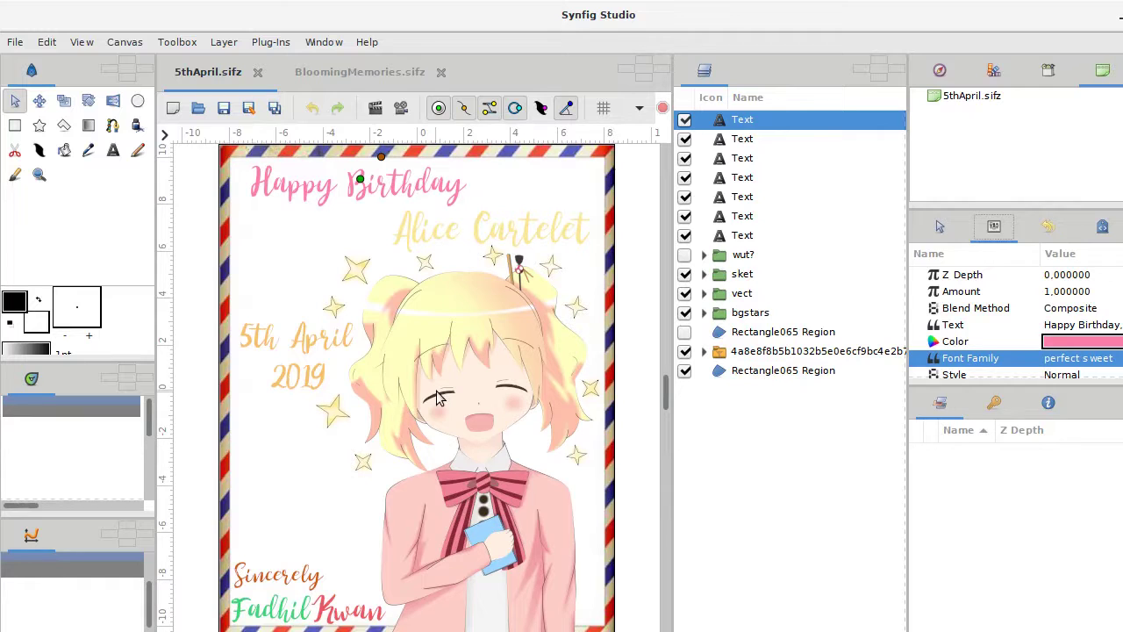
scroll(438, 424, "down", 2)
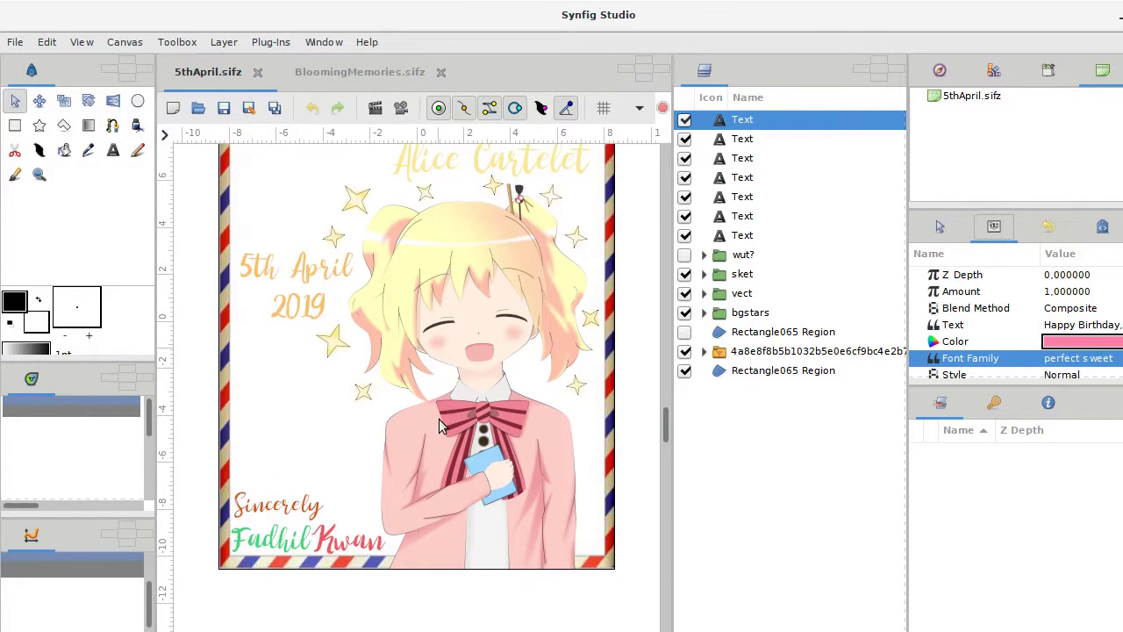
scroll(439, 424, "up", 1)
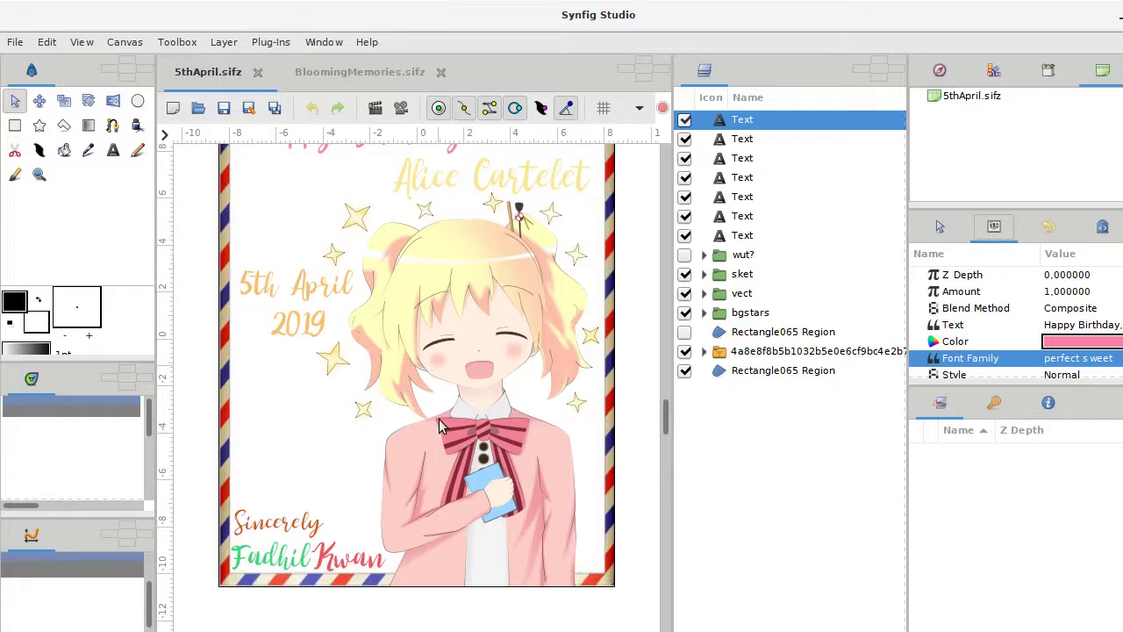
scroll(502, 425, "up", 1)
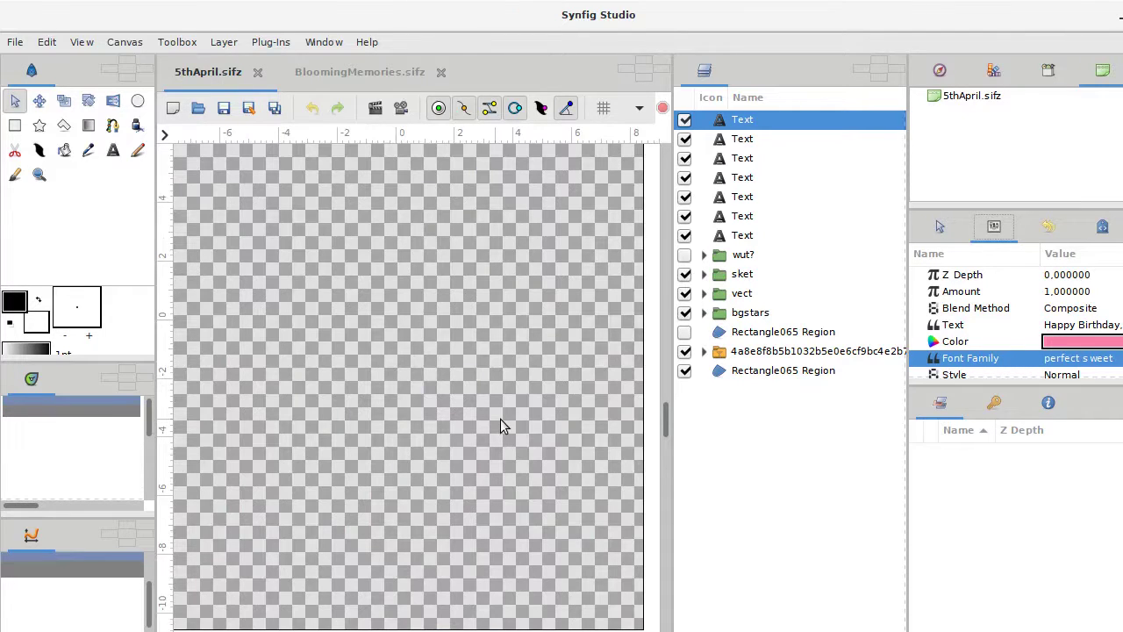
scroll(502, 426, "down", 1)
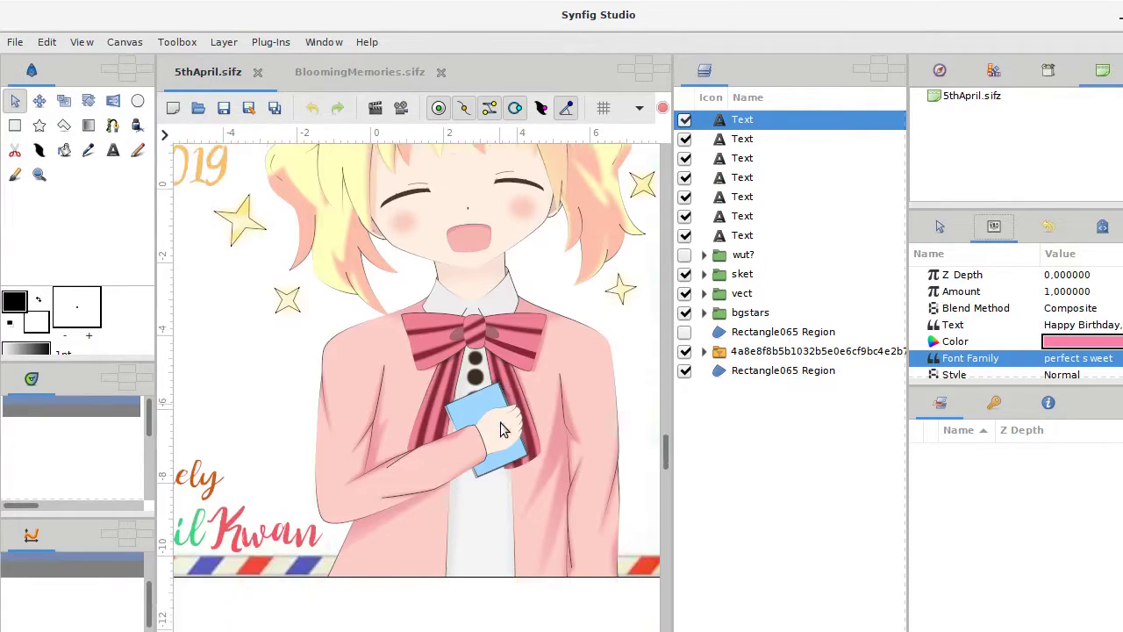
scroll(522, 465, "down", 1)
scroll(522, 465, "down", 1)
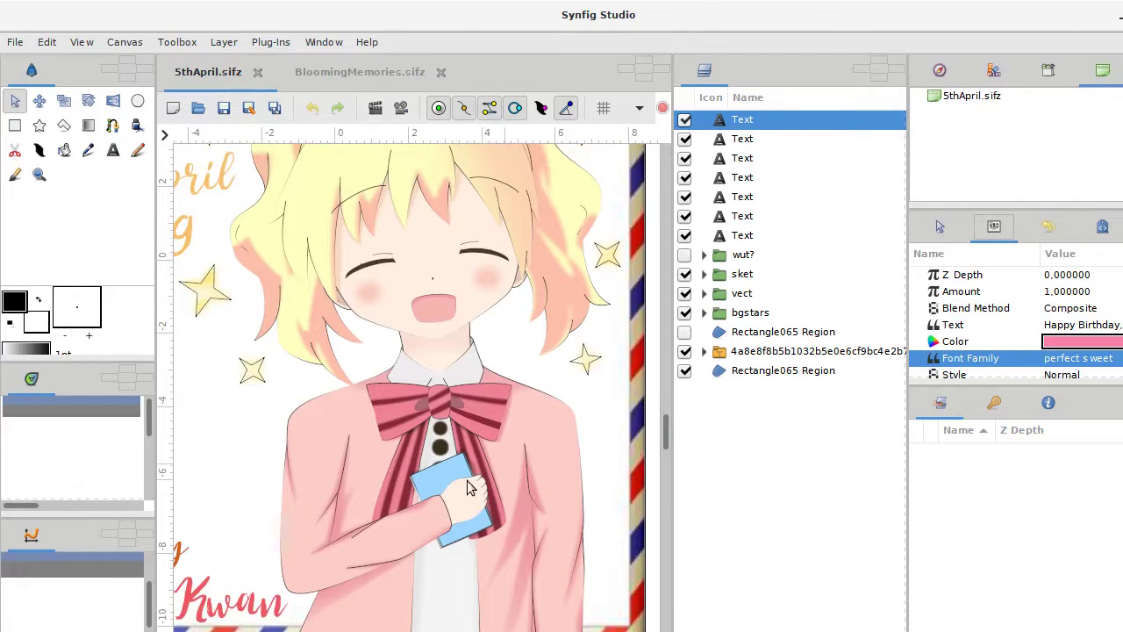
scroll(468, 489, "up", 1)
scroll(469, 489, "up", 1)
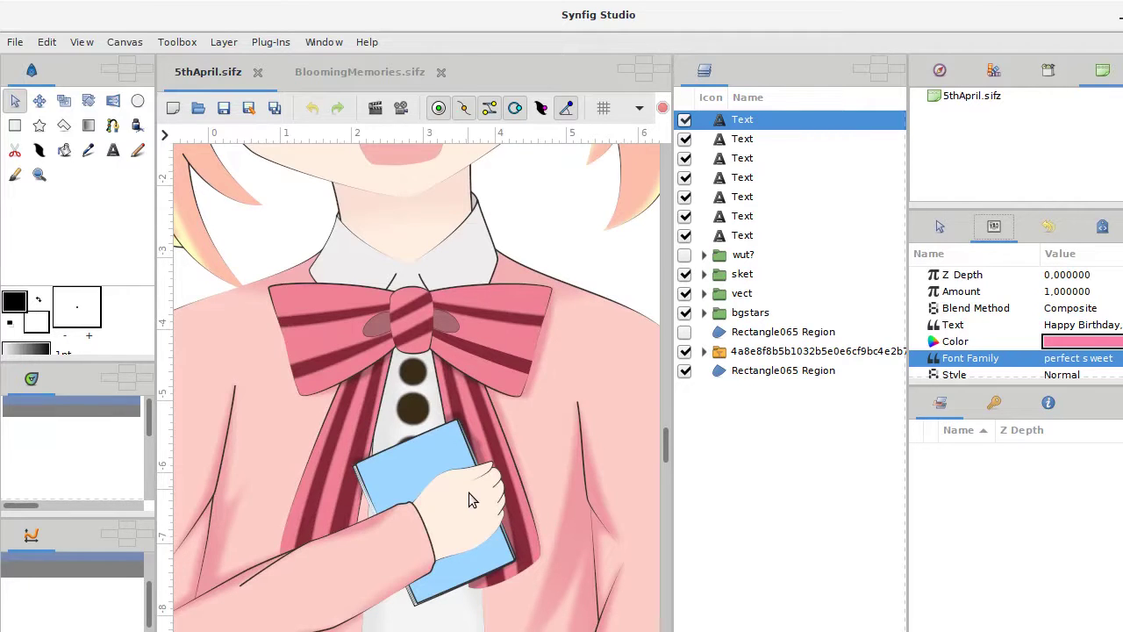
scroll(471, 496, "down", 2)
scroll(468, 496, "down", 1)
scroll(469, 496, "up", 5)
scroll(468, 492, "up", 3)
scroll(469, 492, "up", 2)
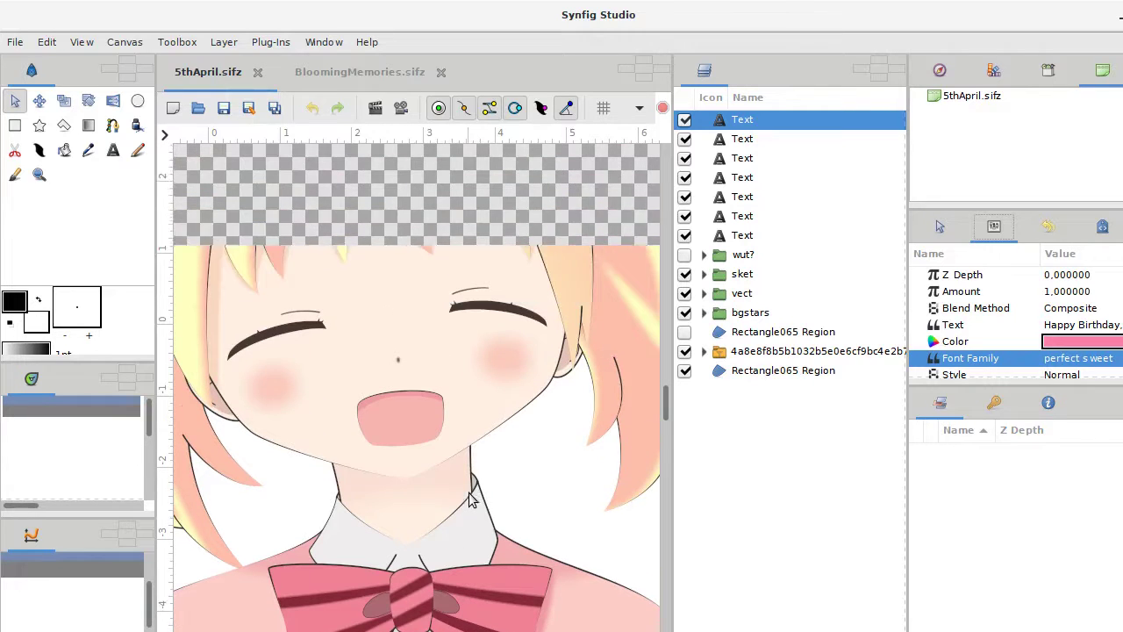
scroll(469, 492, "up", 2)
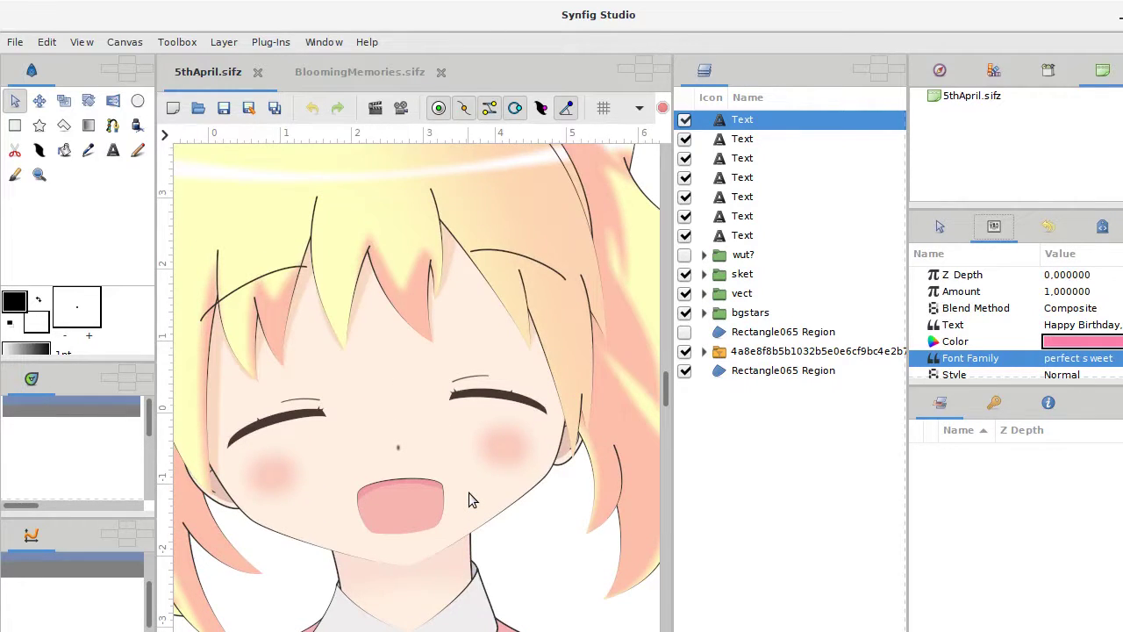
scroll(468, 493, "down", 2)
scroll(469, 493, "down", 2)
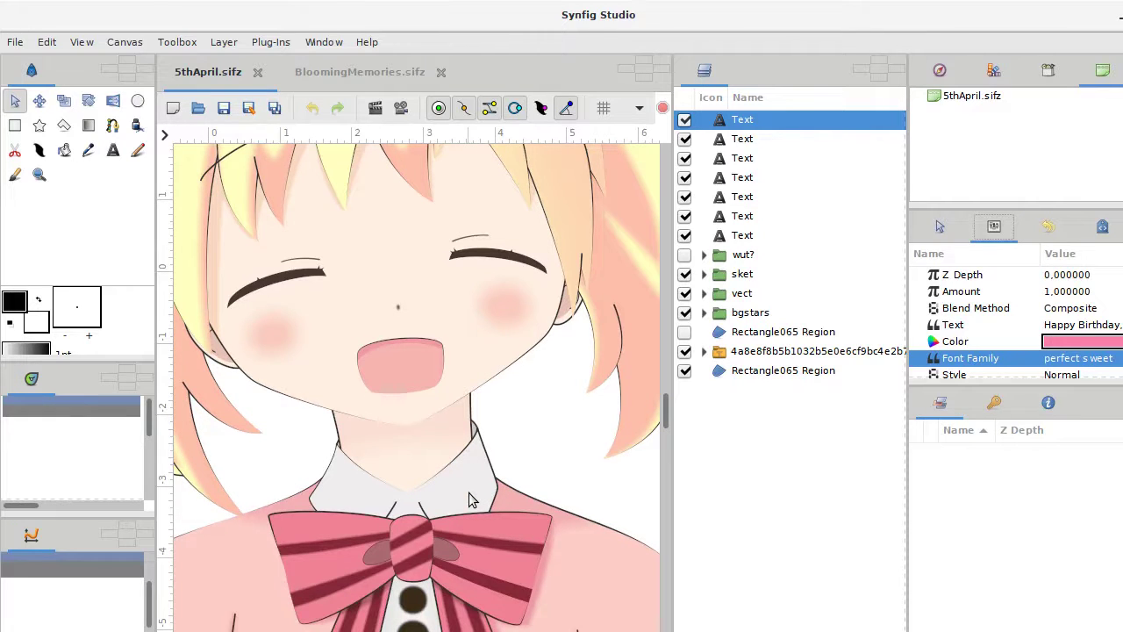
scroll(469, 492, "down", 2)
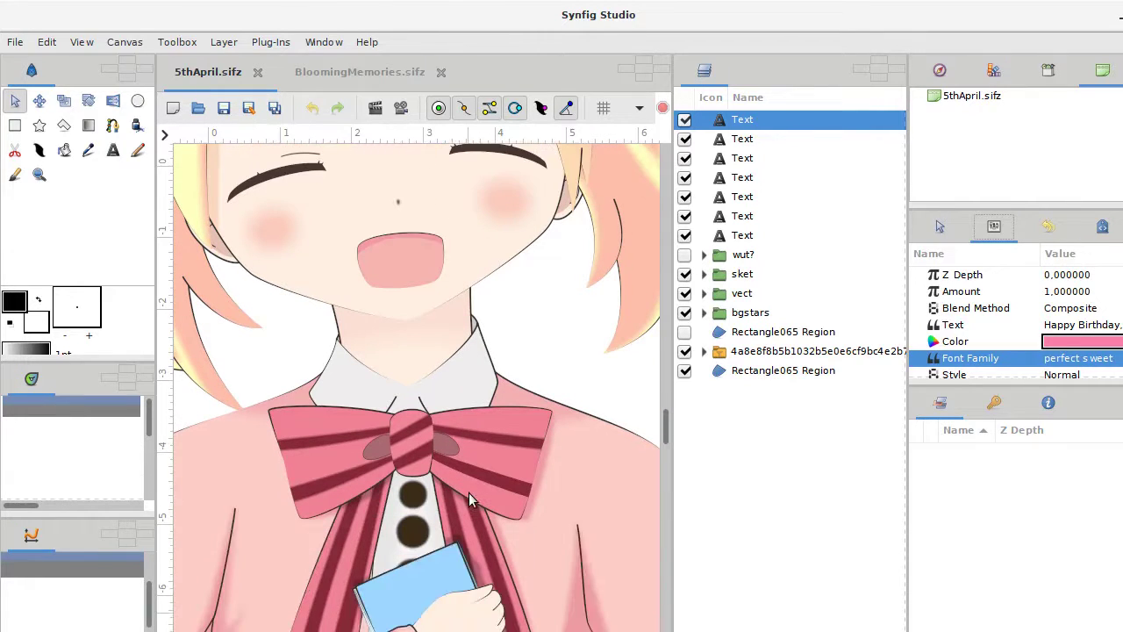
scroll(468, 492, "down", 2)
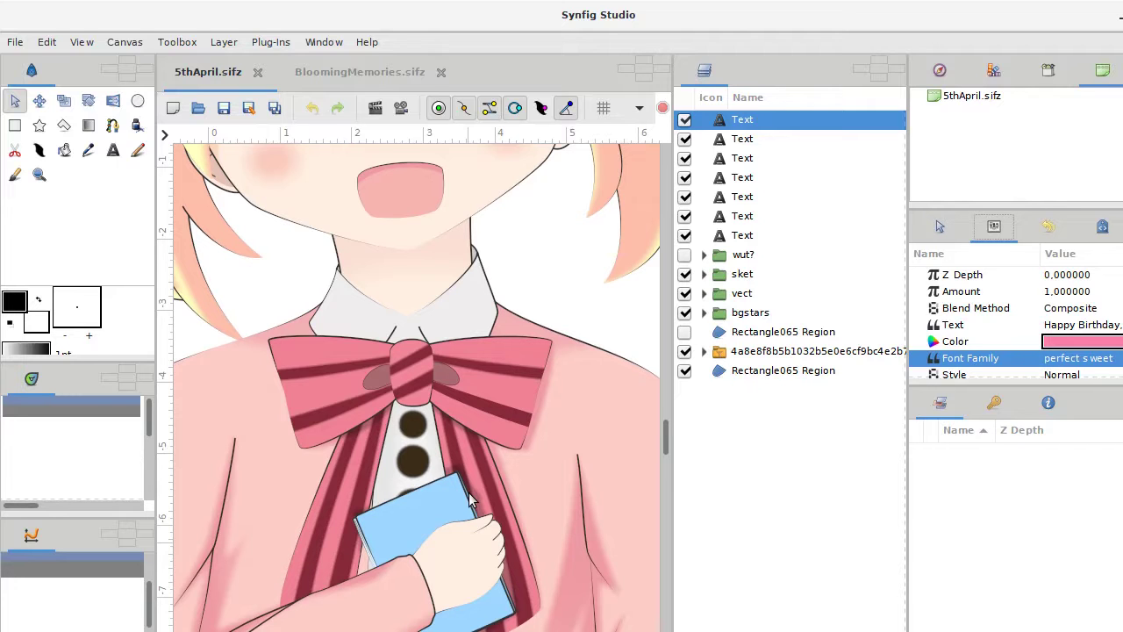
scroll(469, 499, "up", 2)
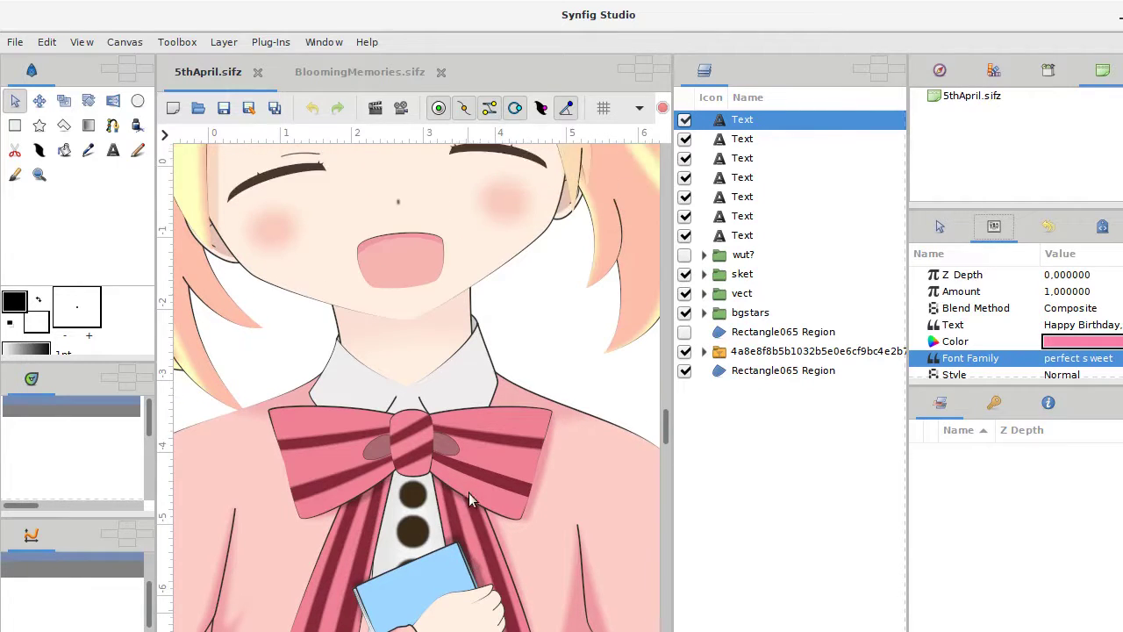
scroll(469, 499, "up", 2)
scroll(469, 498, "up", 2)
scroll(471, 498, "down", 2)
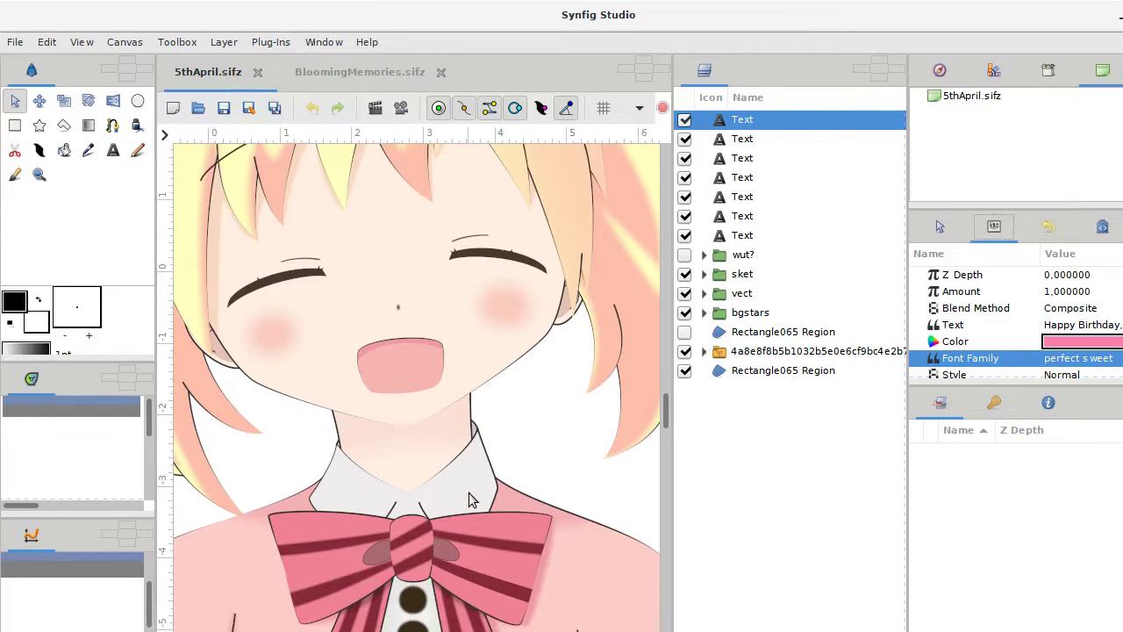
scroll(472, 499, "down", 2)
scroll(471, 498, "down", 2)
scroll(471, 499, "up", 2)
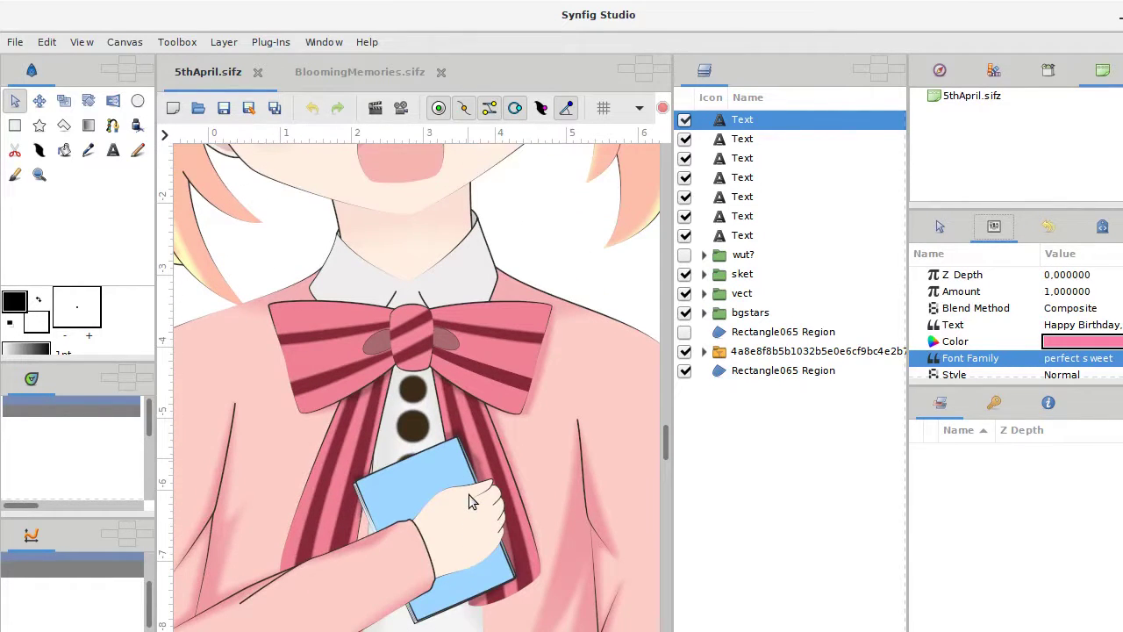
scroll(471, 499, "up", 2)
scroll(471, 498, "down", 2)
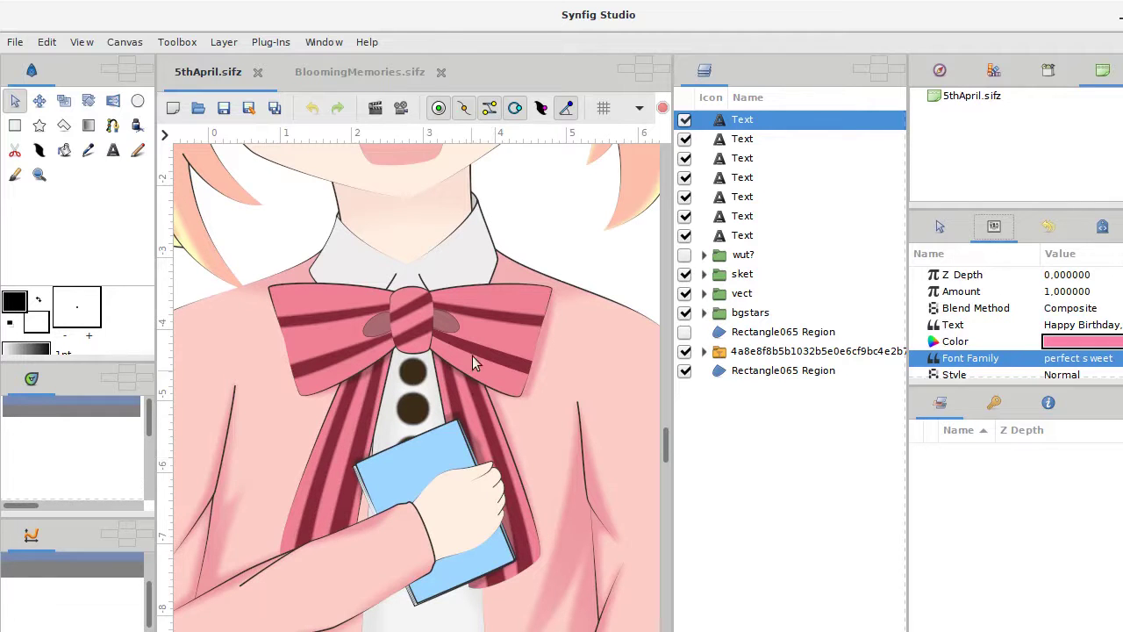
scroll(472, 356, "up", 2)
scroll(472, 355, "up", 2)
scroll(473, 355, "up", 2)
scroll(472, 355, "up", 4)
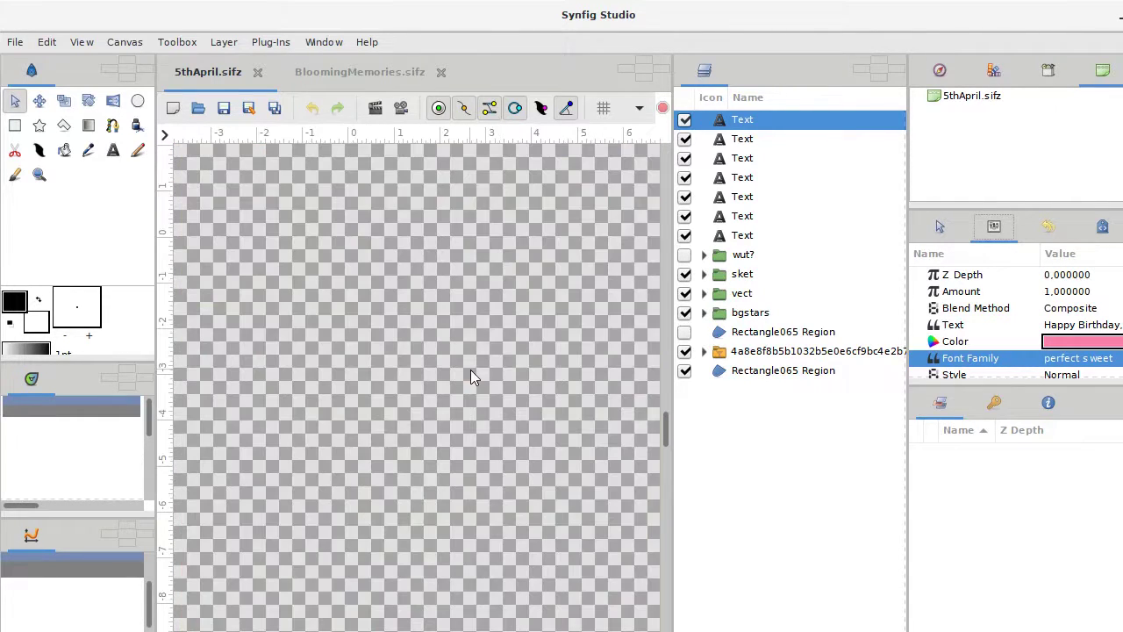
scroll(470, 369, "down", 4)
scroll(470, 369, "down", 2)
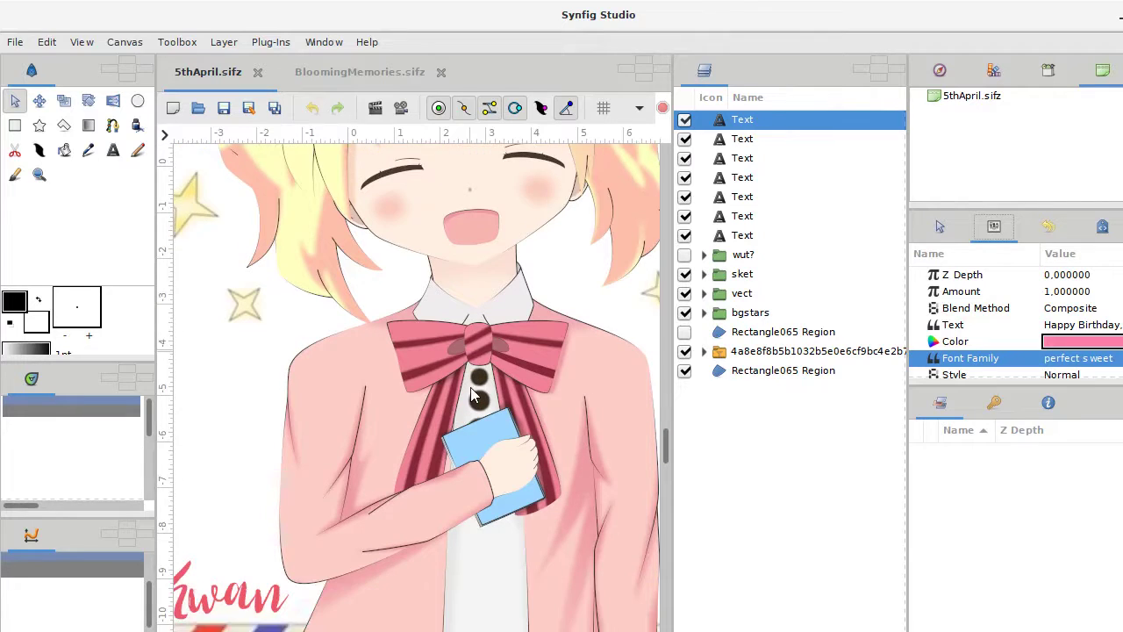
scroll(513, 422, "down", 3)
scroll(513, 421, "up", 2)
scroll(514, 422, "up", 2)
scroll(514, 421, "up", 2)
scroll(513, 421, "up", 2)
scroll(513, 422, "up", 2)
scroll(514, 421, "up", 2)
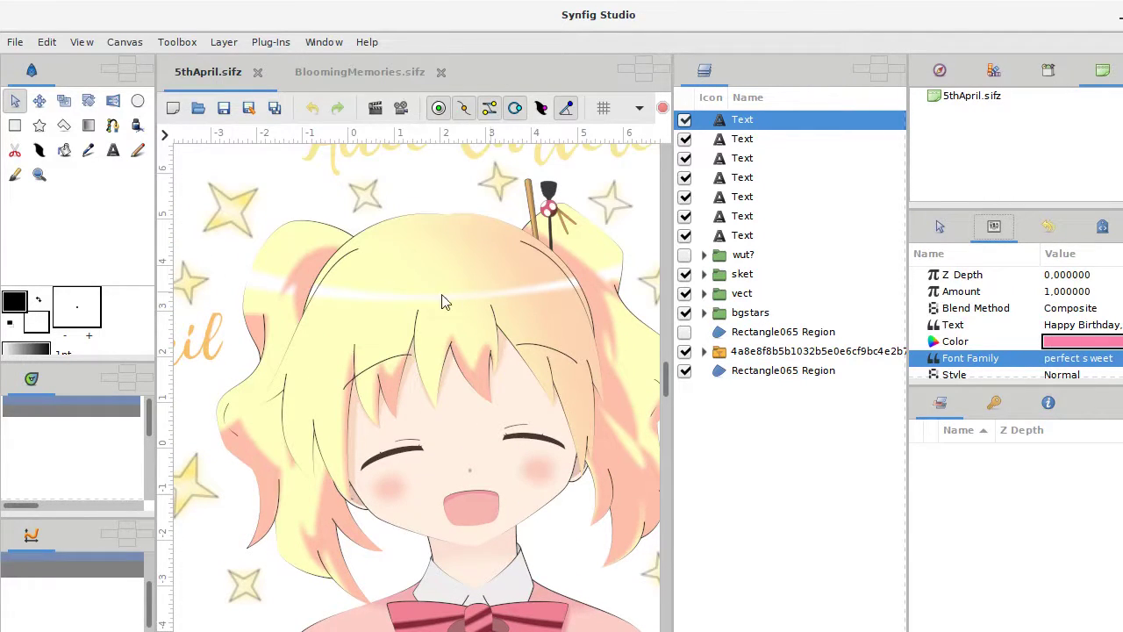
scroll(474, 269, "up", 2)
scroll(475, 270, "up", 2)
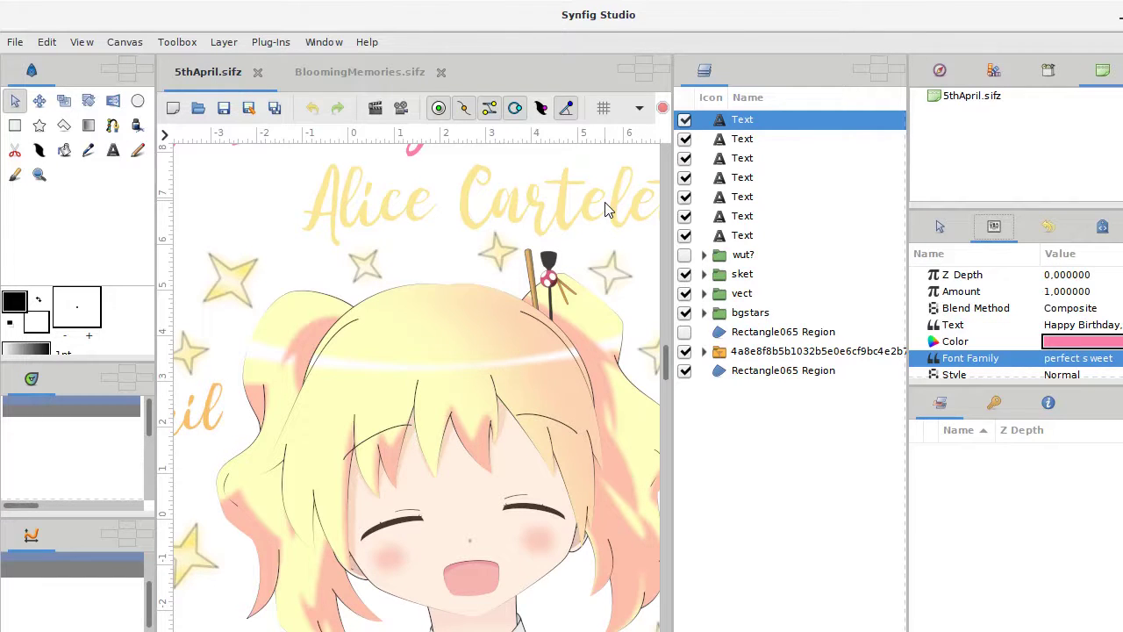
scroll(609, 208, "down", 2)
scroll(527, 263, "down", 2)
scroll(457, 286, "down", 3)
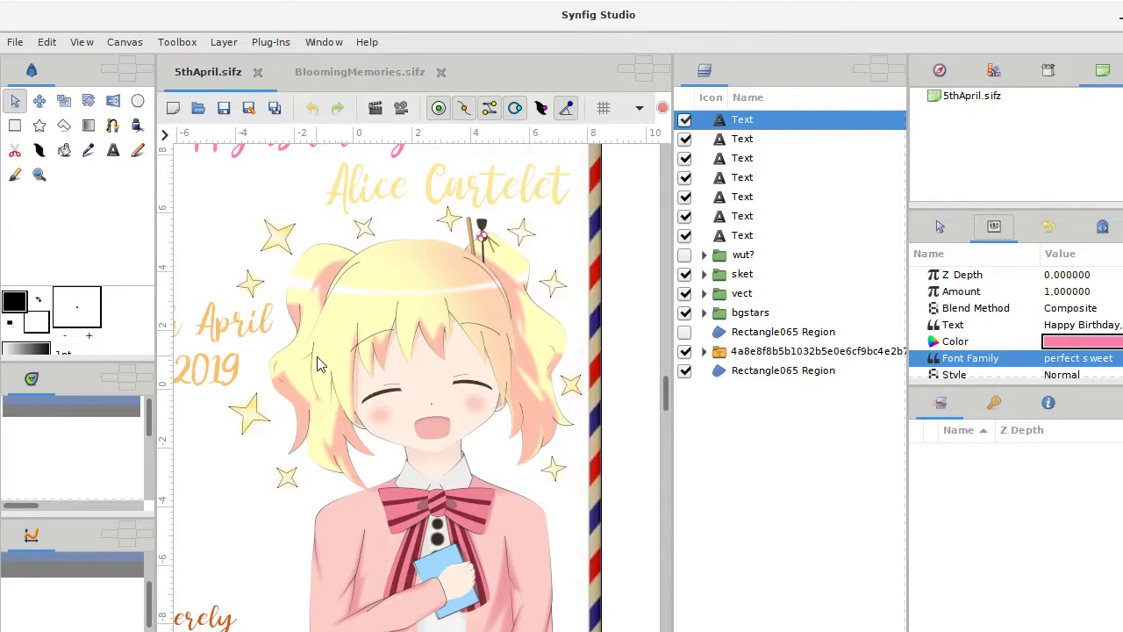
scroll(319, 364, "down", 3)
scroll(477, 391, "down", 3)
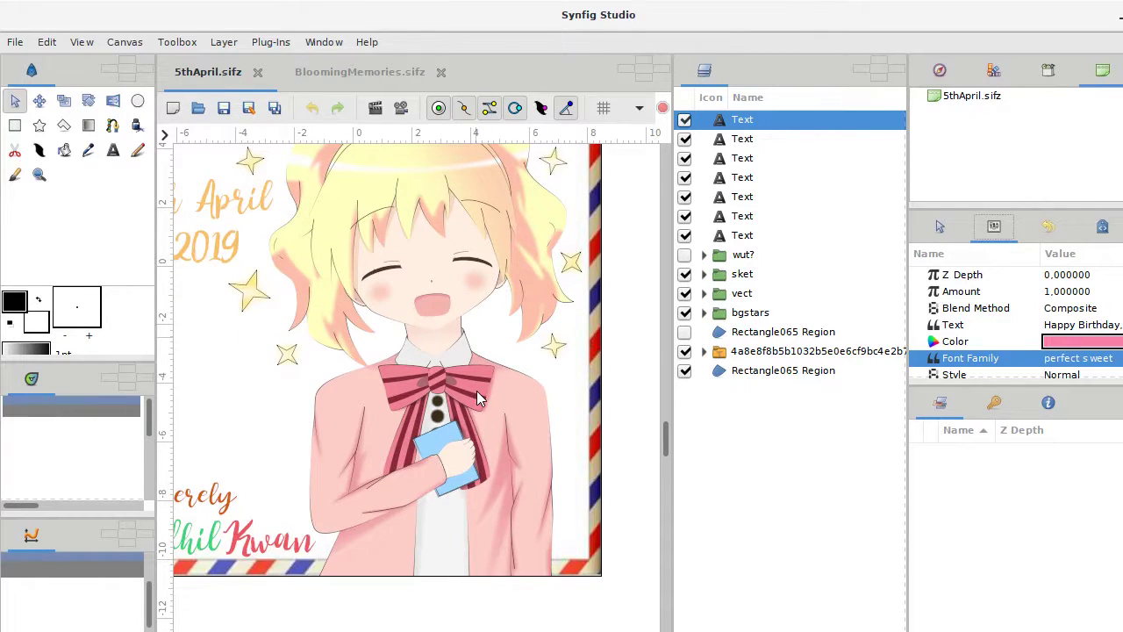
scroll(477, 391, "up", 3)
scroll(477, 391, "up", 3)
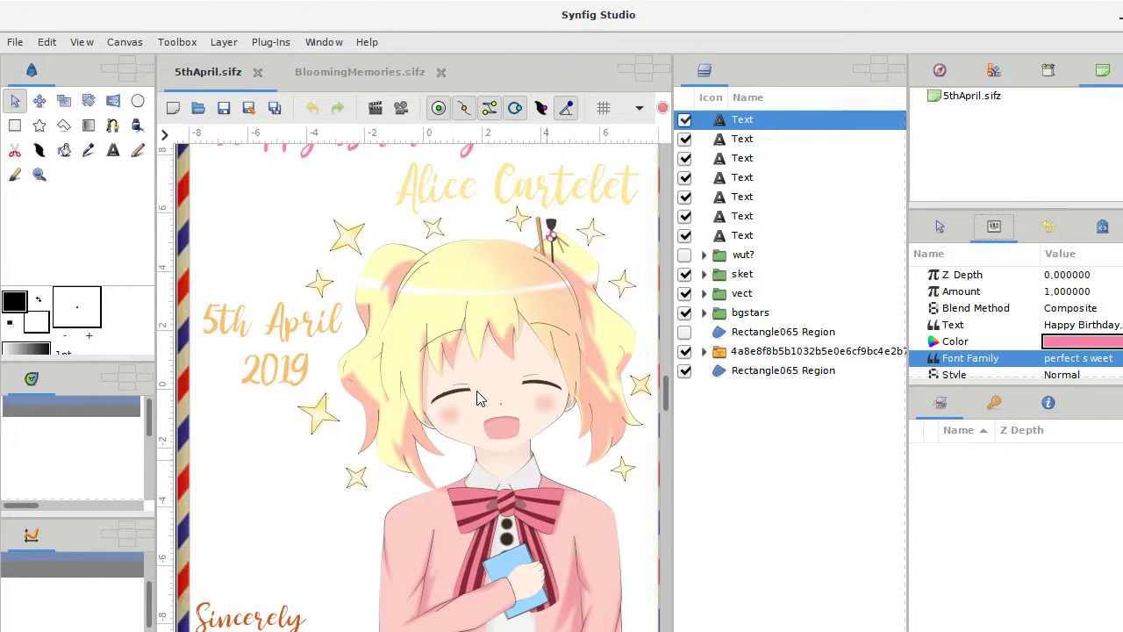
scroll(478, 397, "up", 3)
scroll(478, 397, "up", 3)
scroll(478, 397, "down", 3)
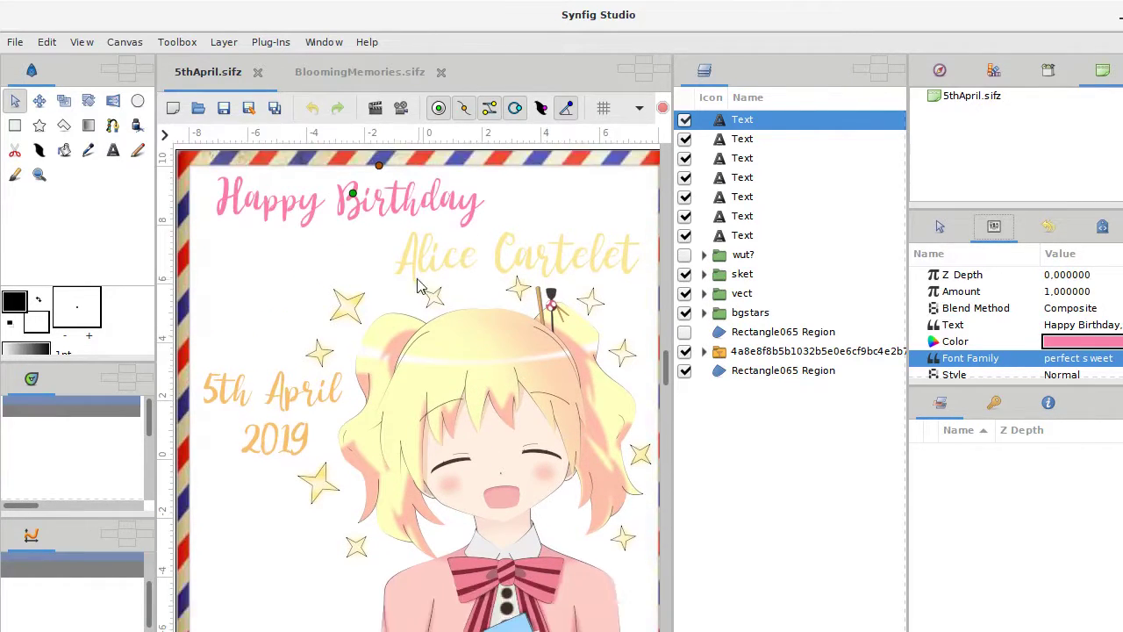
scroll(496, 364, "down", 3)
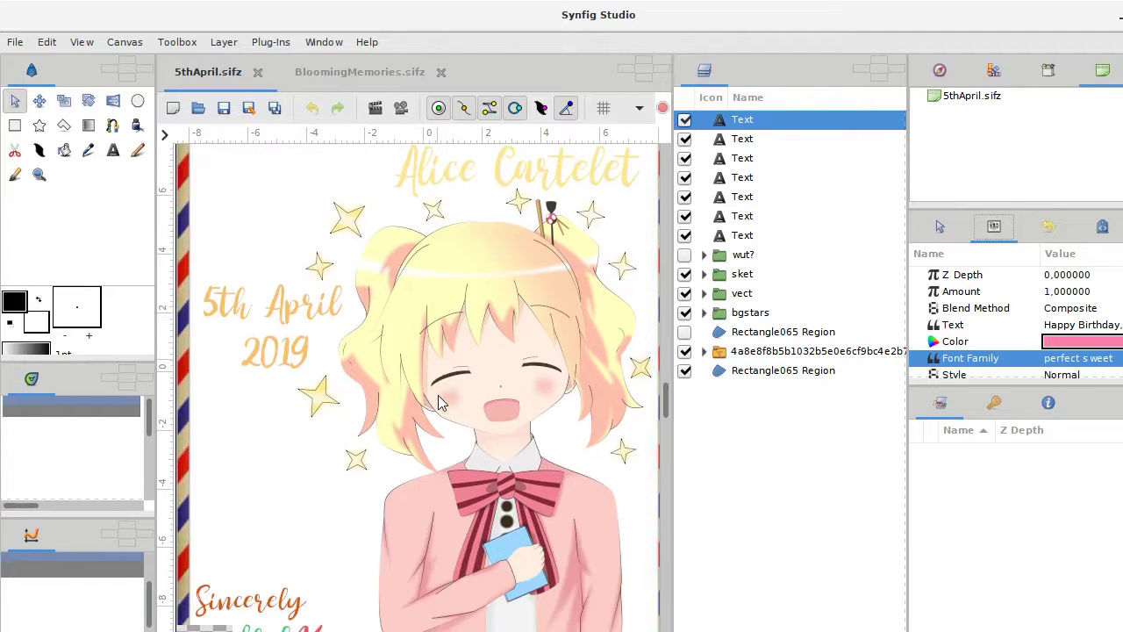
scroll(439, 402, "down", 2)
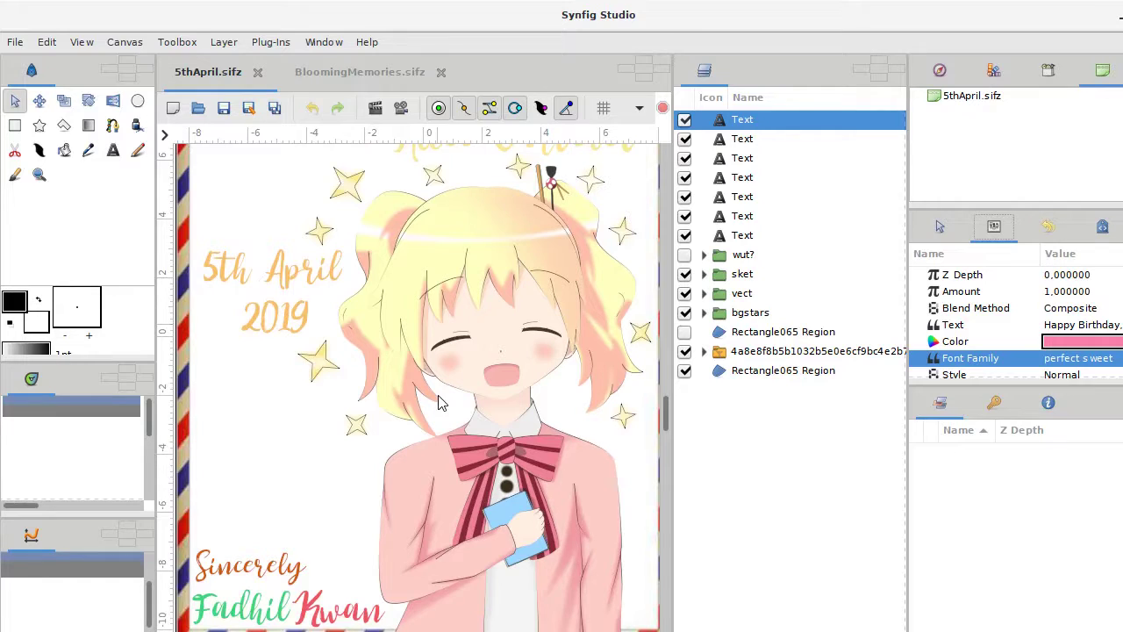
scroll(441, 401, "down", 2)
scroll(440, 401, "up", 2)
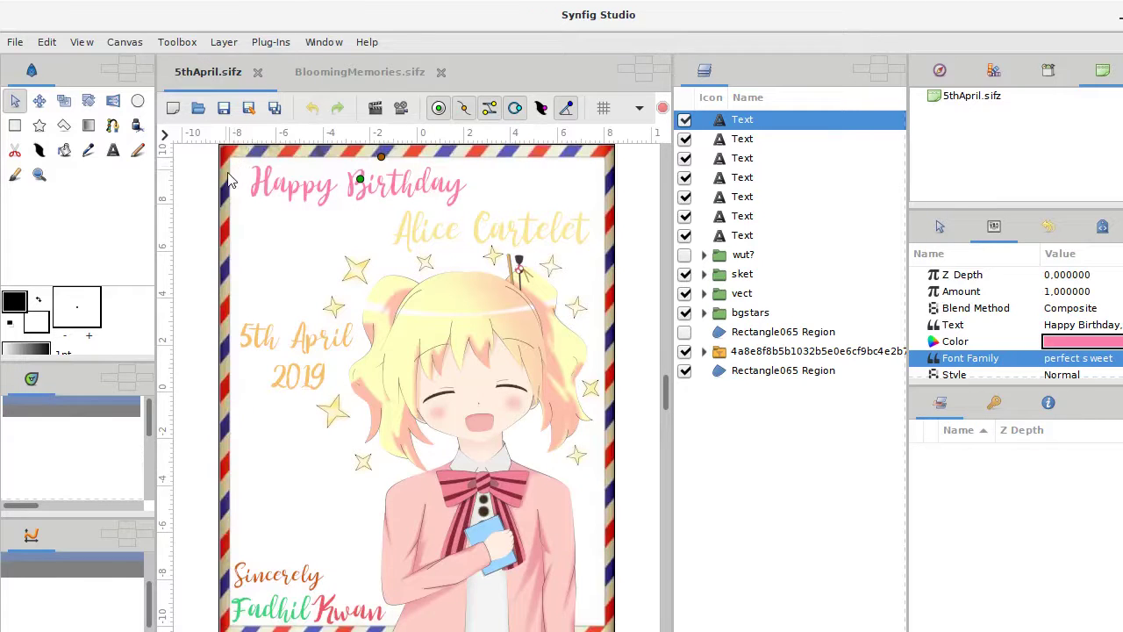
- Select the 4a8e8f… folder layer to list its blend method and transformation parameters
left_click(230, 180)
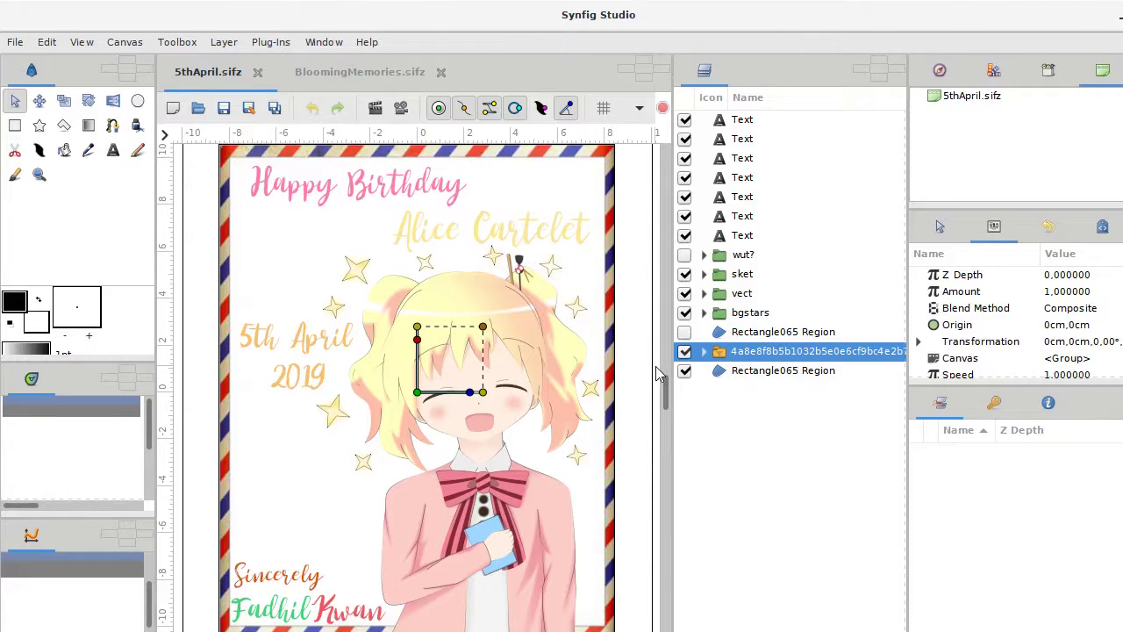
- Select the bottom Rectangle065 Region layer to list its color, origin and invert parameters
left_click(783, 369)
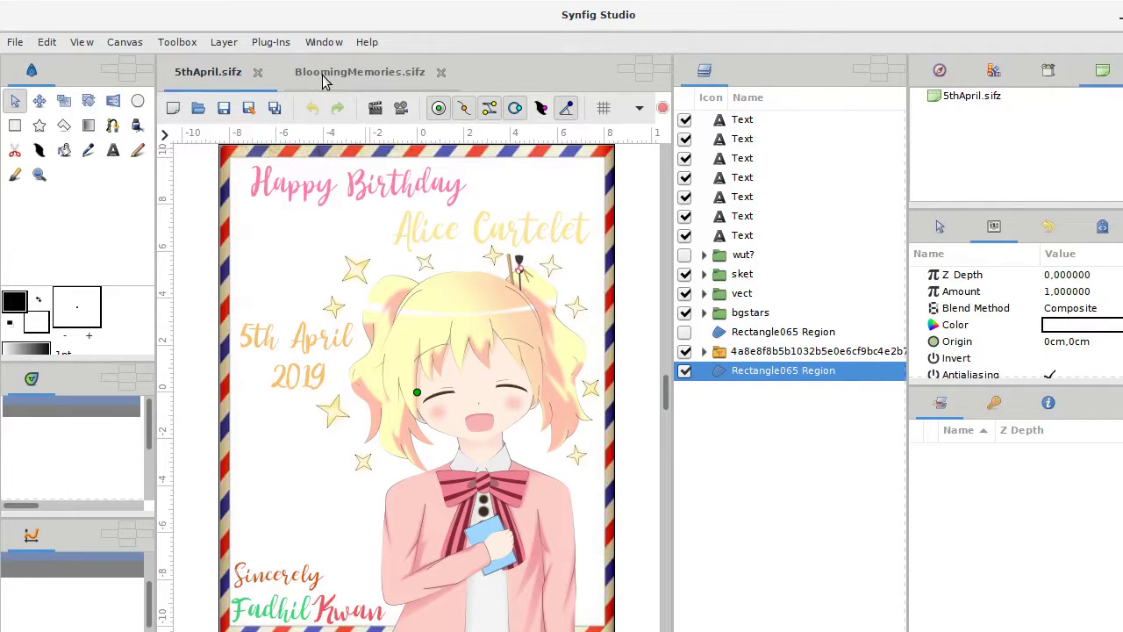